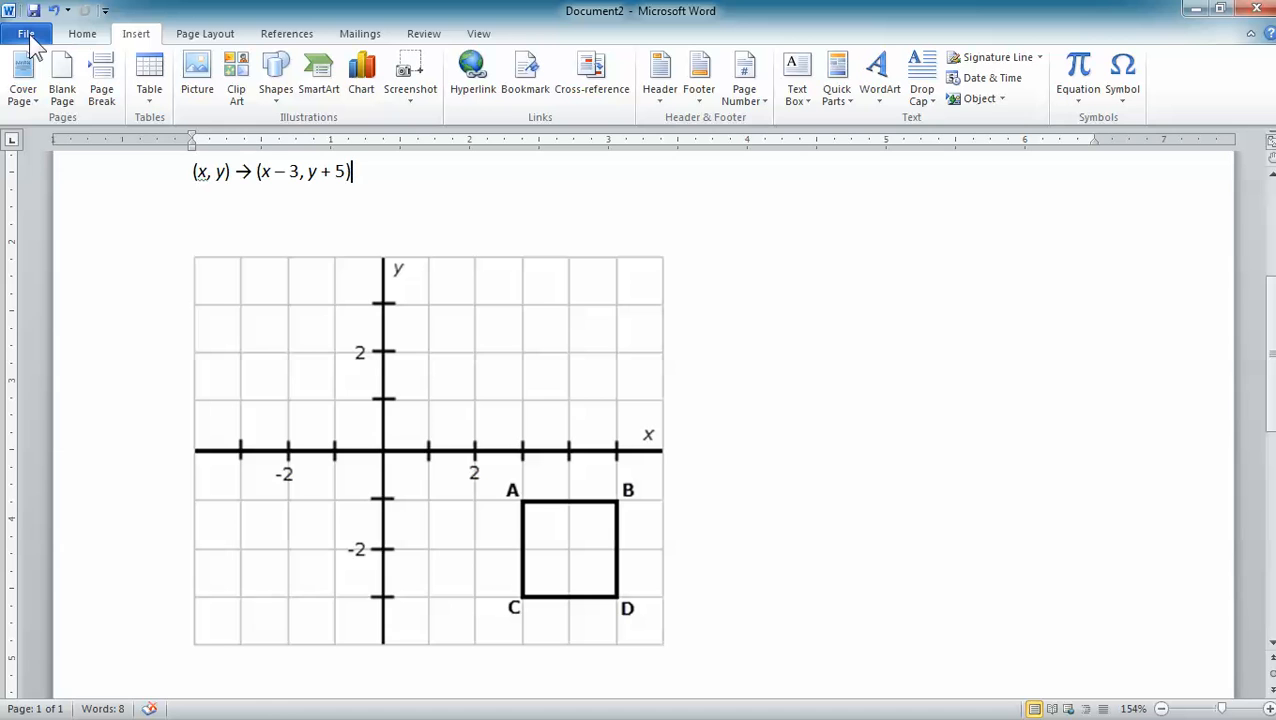
- Check the installed Word and Office version information, and return to the document
click(26, 34)
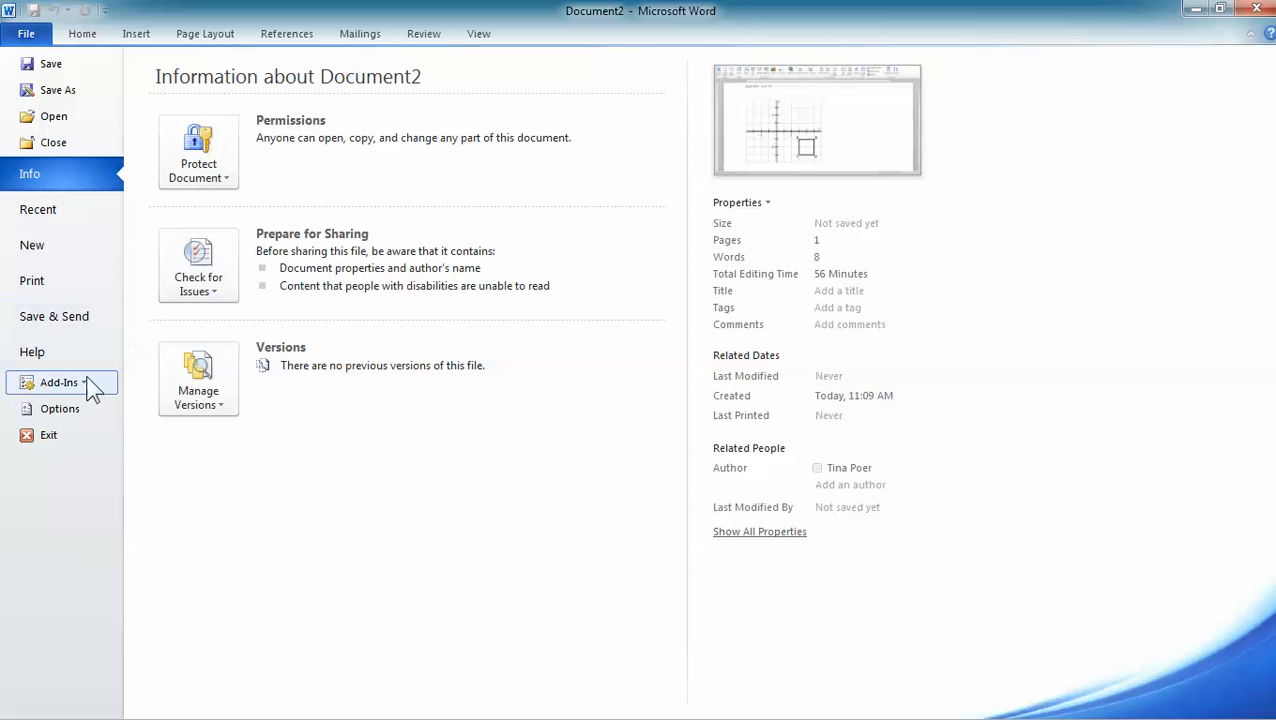
click(49, 357)
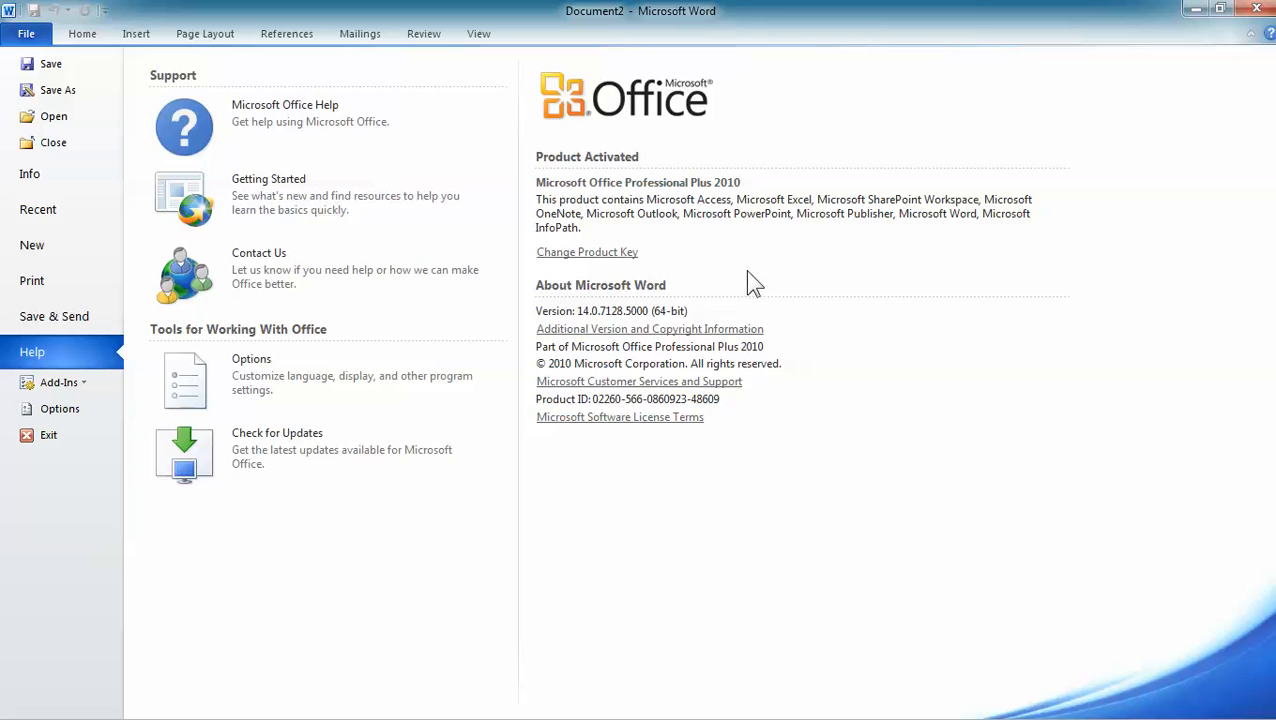
click(83, 38)
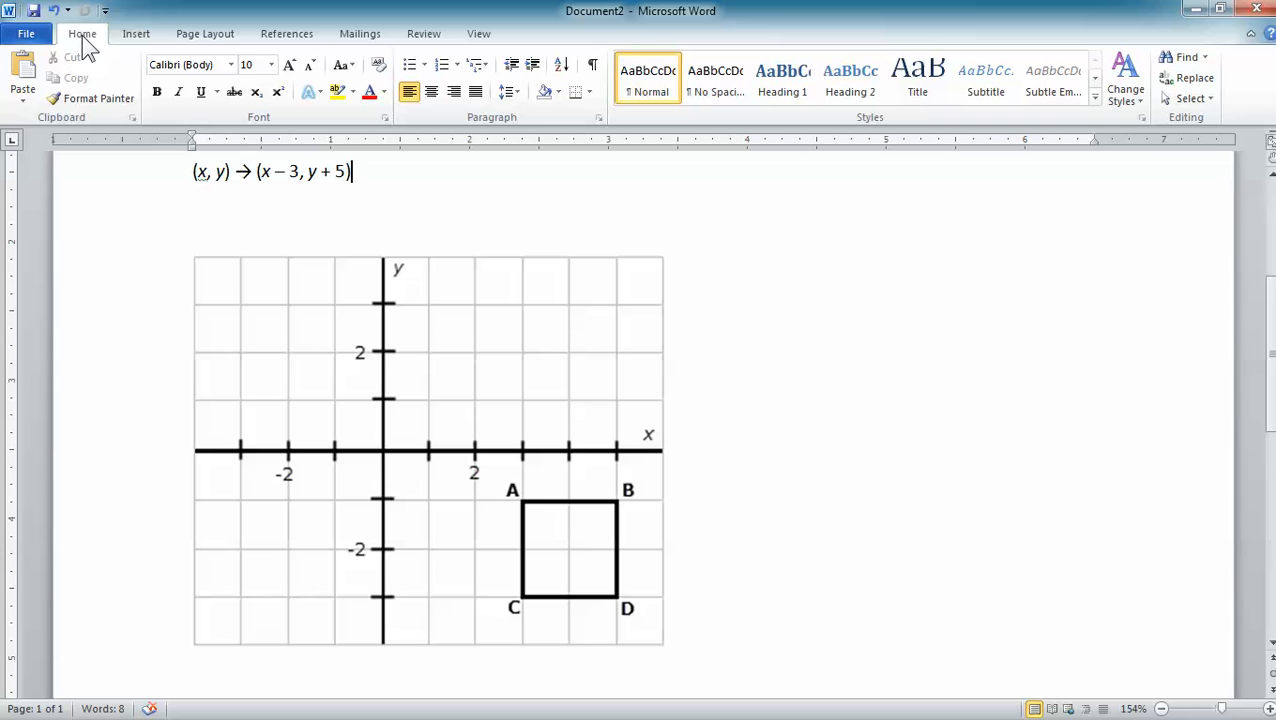
- Draw an oval about 0.55" high and 0.57" wide in the blank area beside the coordinate grid
click(136, 36)
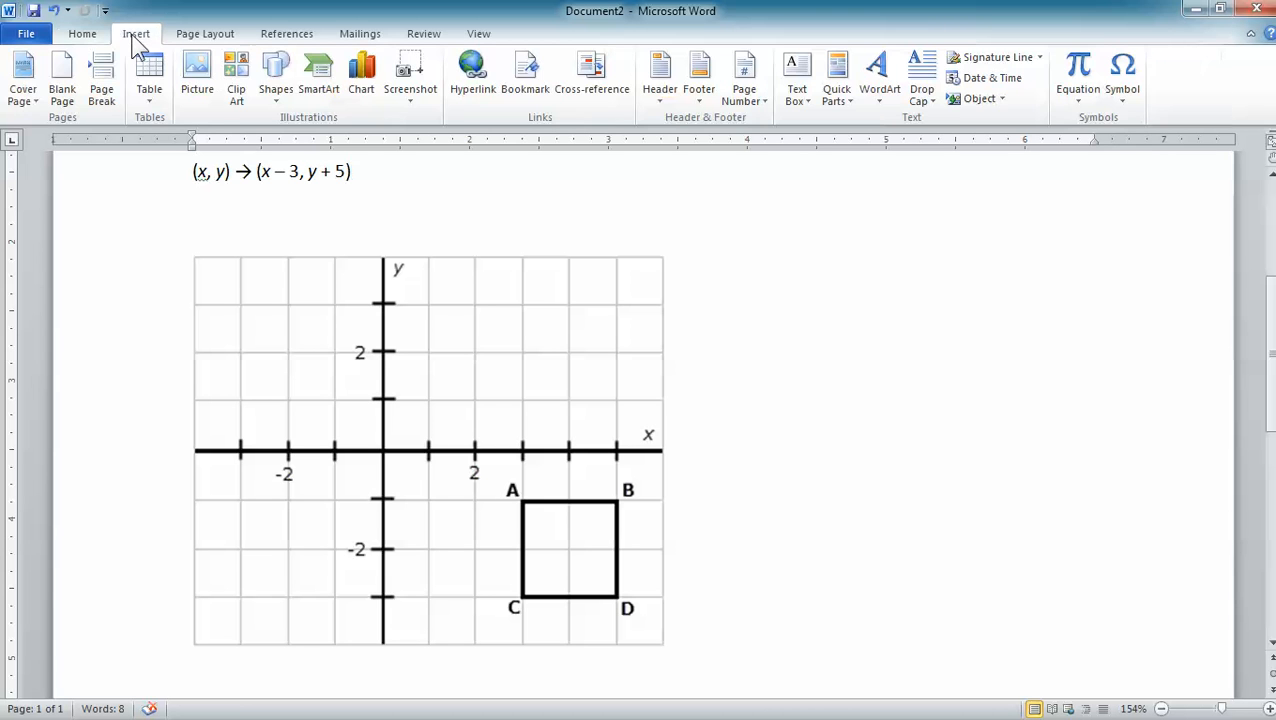
click(276, 88)
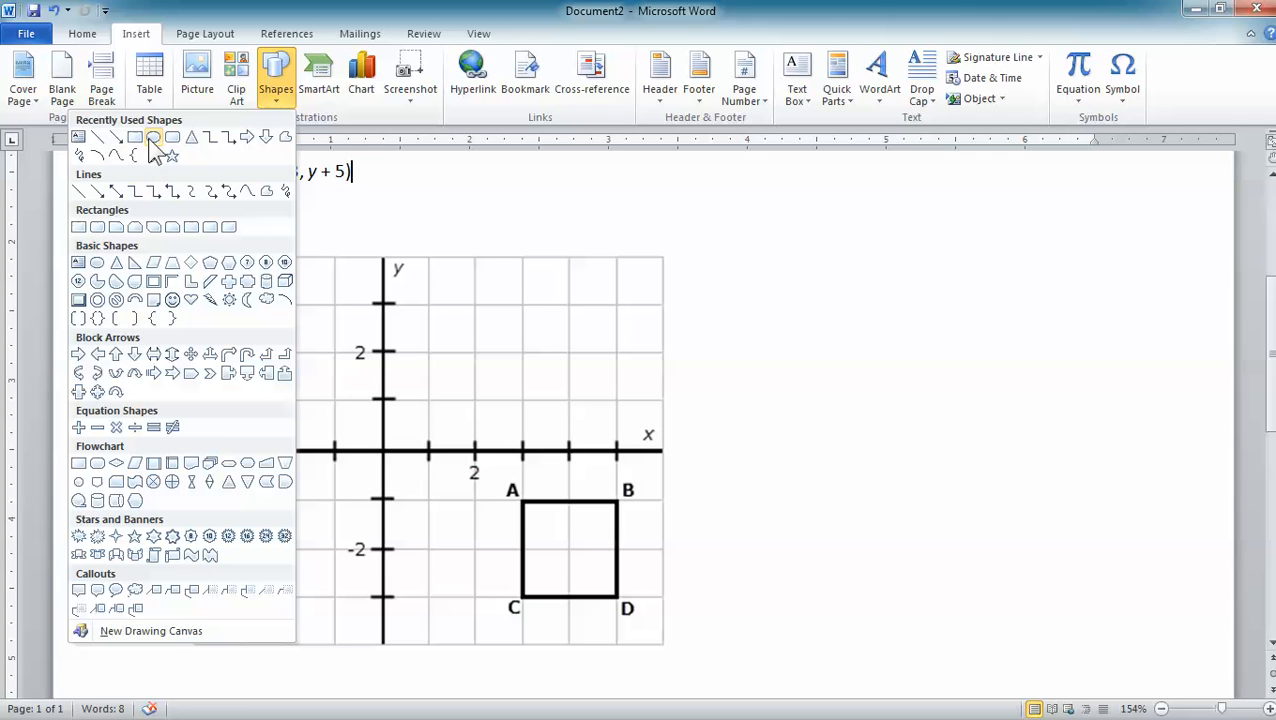
click(98, 264)
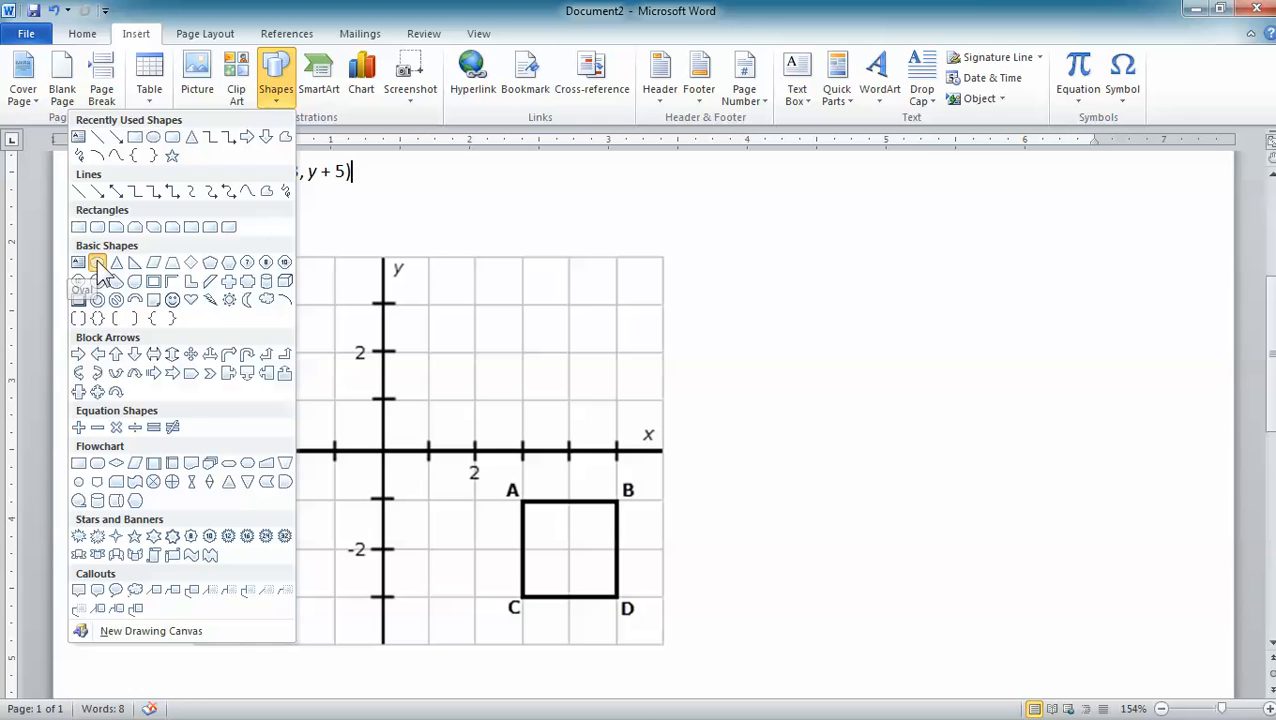
drag(764, 278, 845, 355)
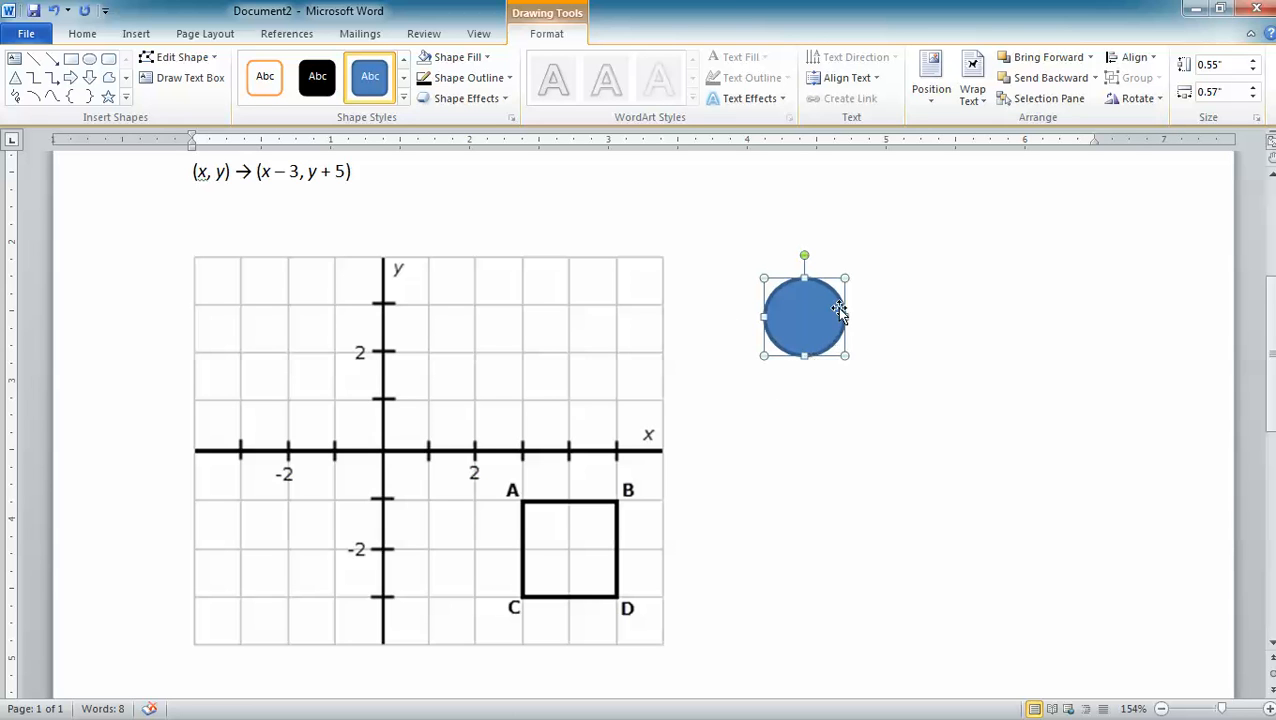
- Set both the fill and the outline of the circle to the standard green colour
click(486, 58)
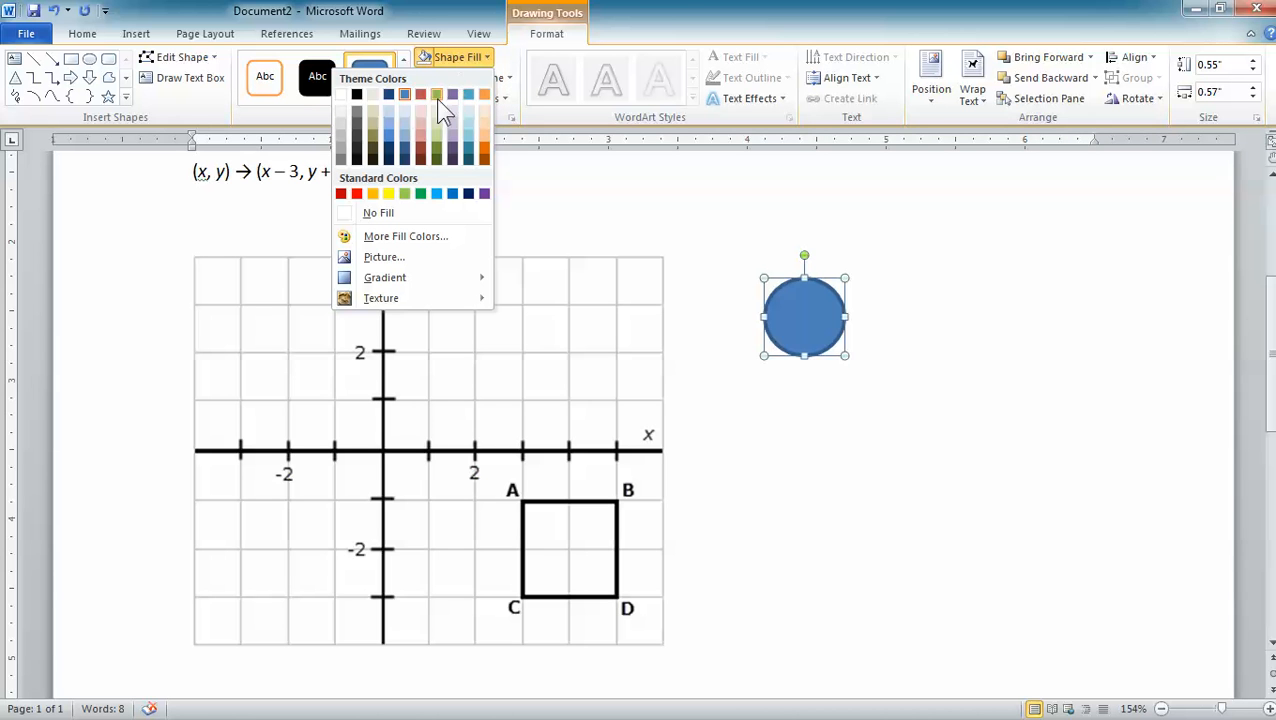
click(421, 194)
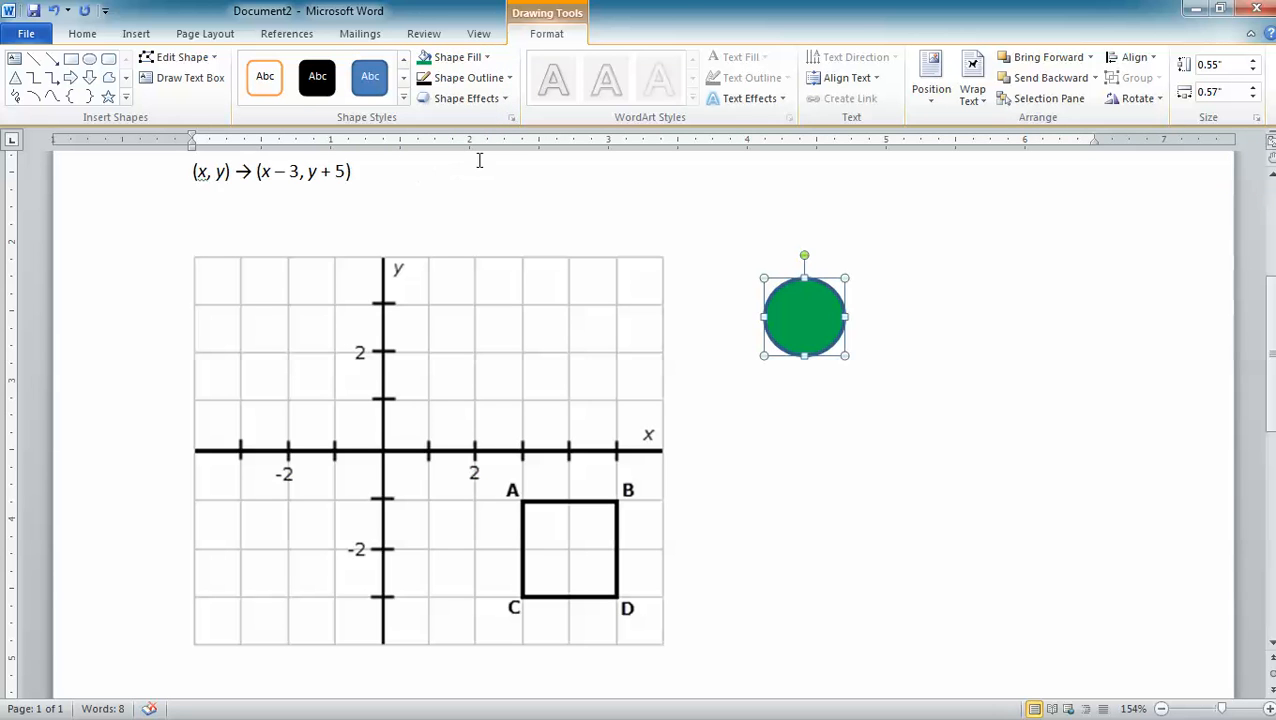
click(509, 79)
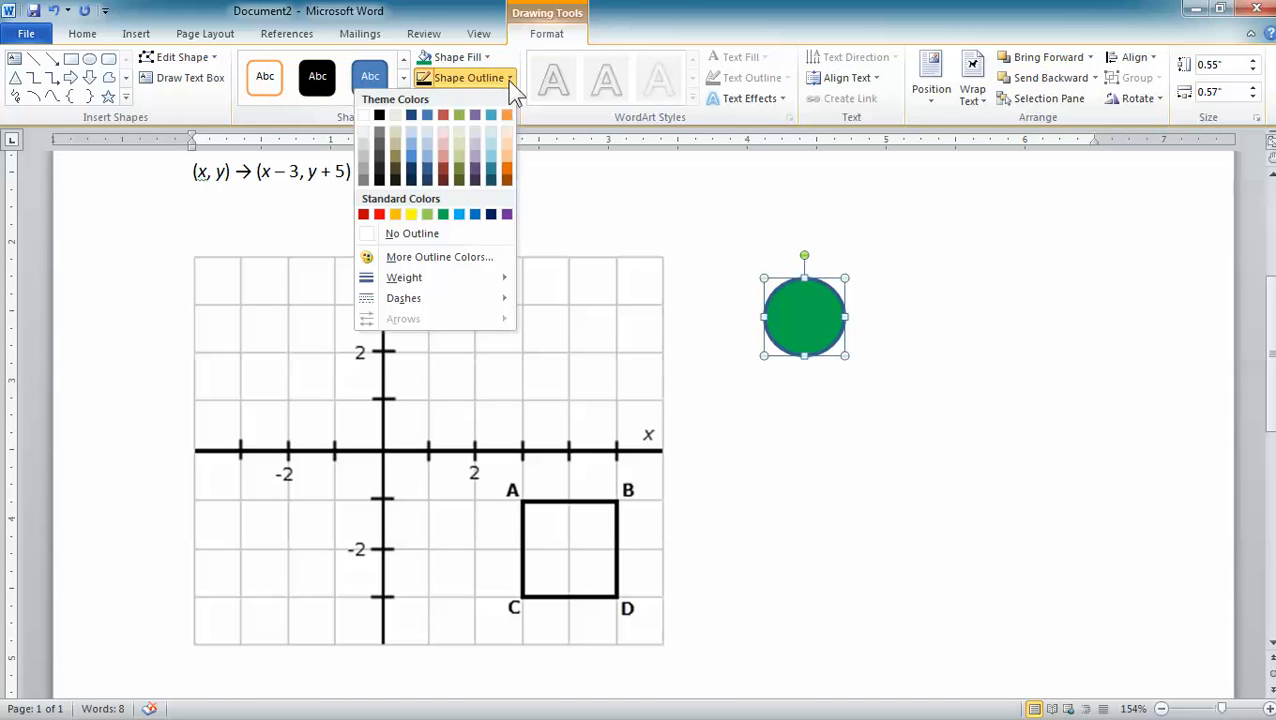
click(443, 214)
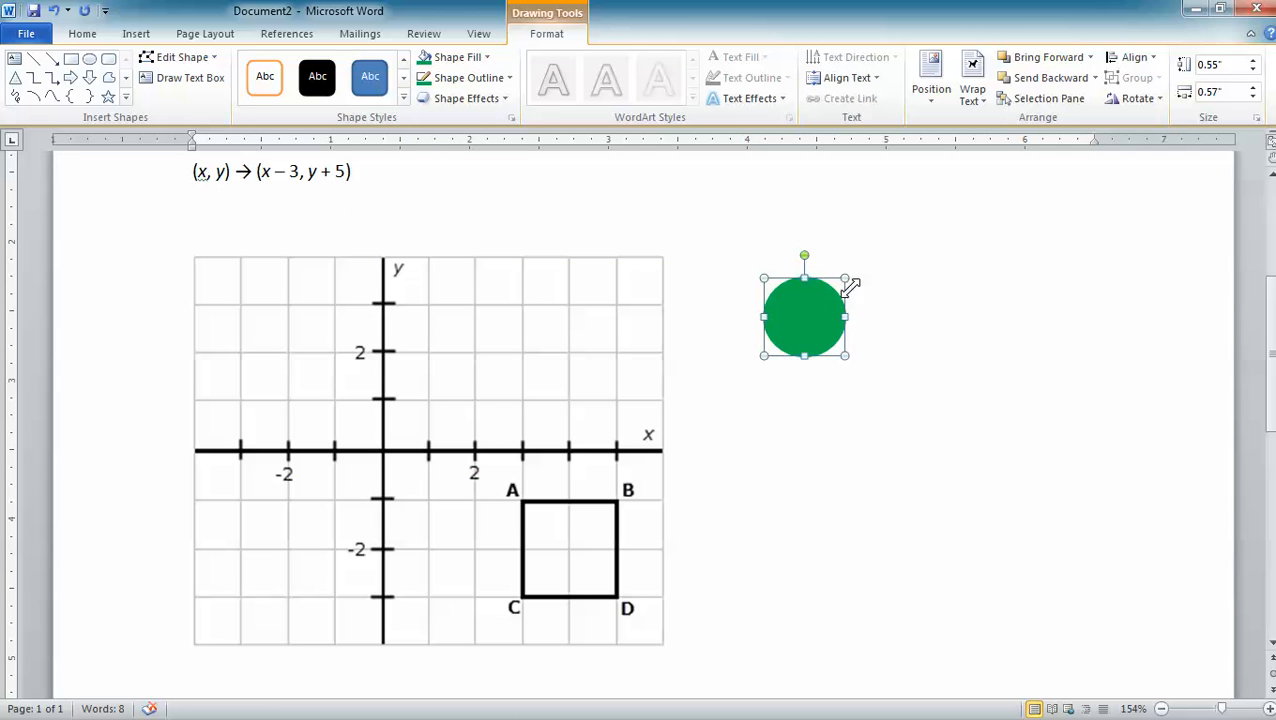
- Shrink the green circle to a 0.09" by 0.09" dot and place it on the y-axis at (0, 4)
drag(847, 281, 846, 302)
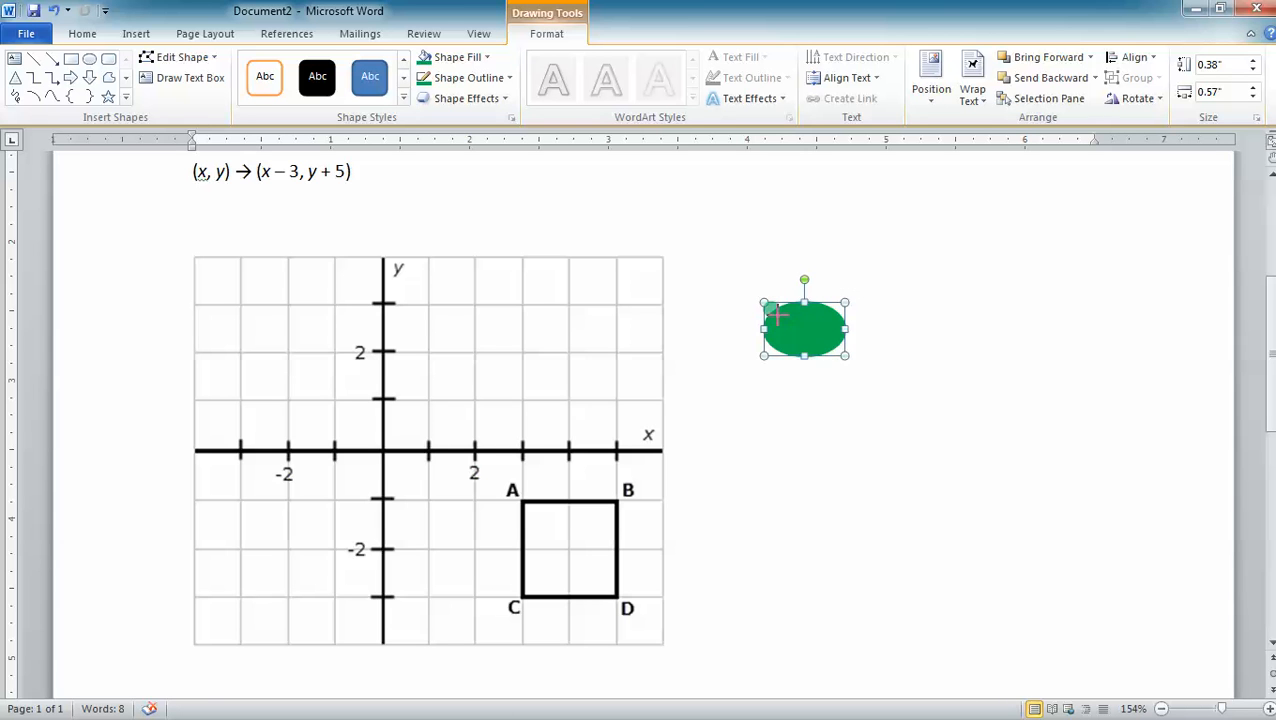
drag(778, 315, 778, 316)
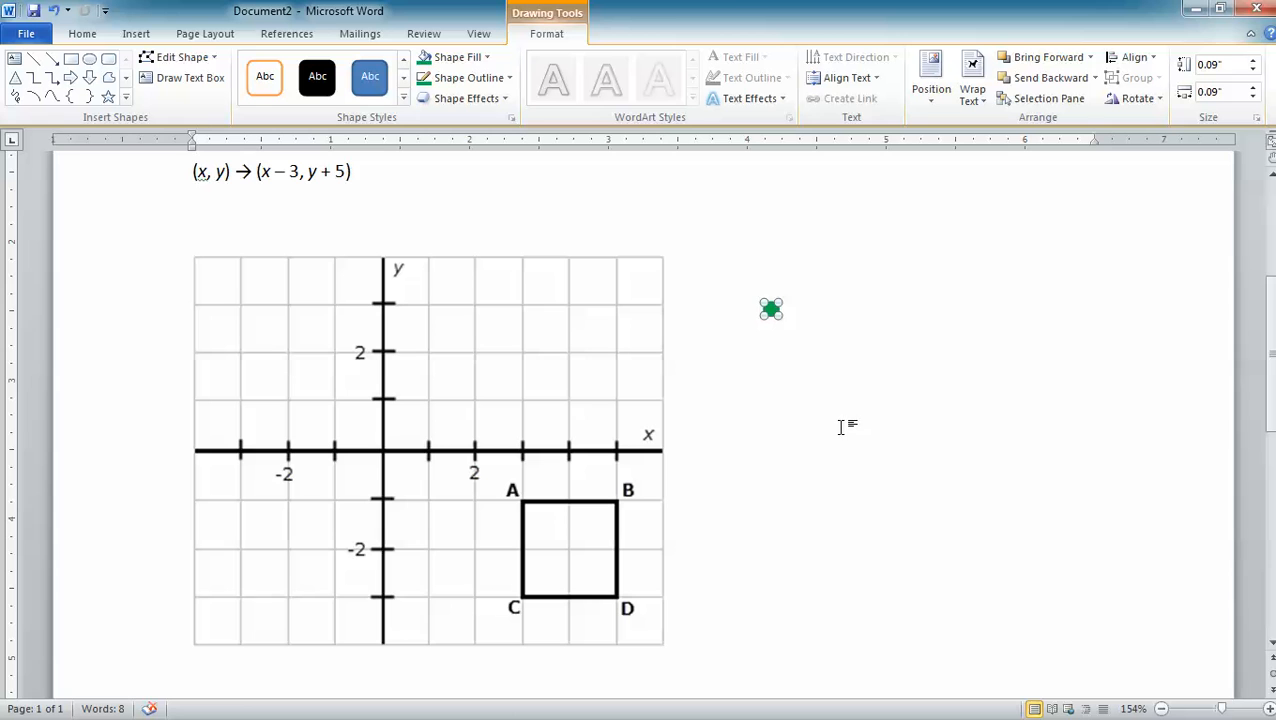
click(1161, 709)
click(1161, 709)
click(1161, 709)
click(1161, 709)
click(1161, 709)
click(1161, 709)
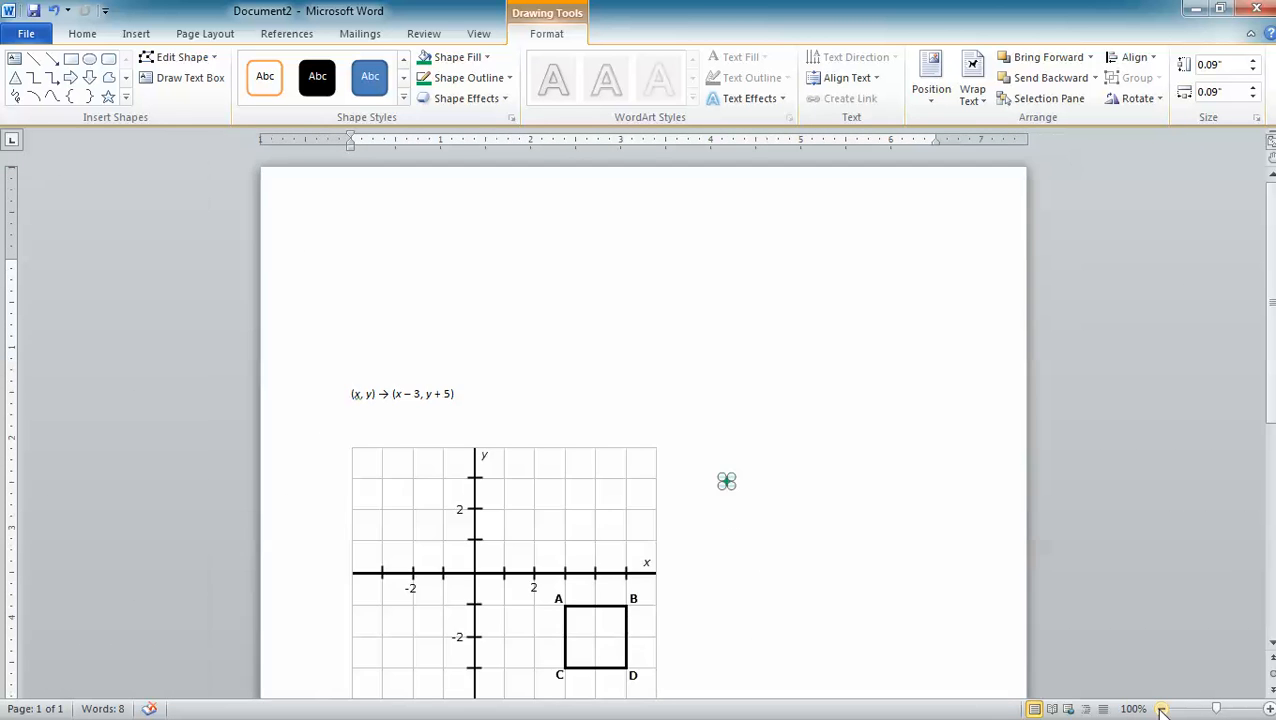
click(1161, 709)
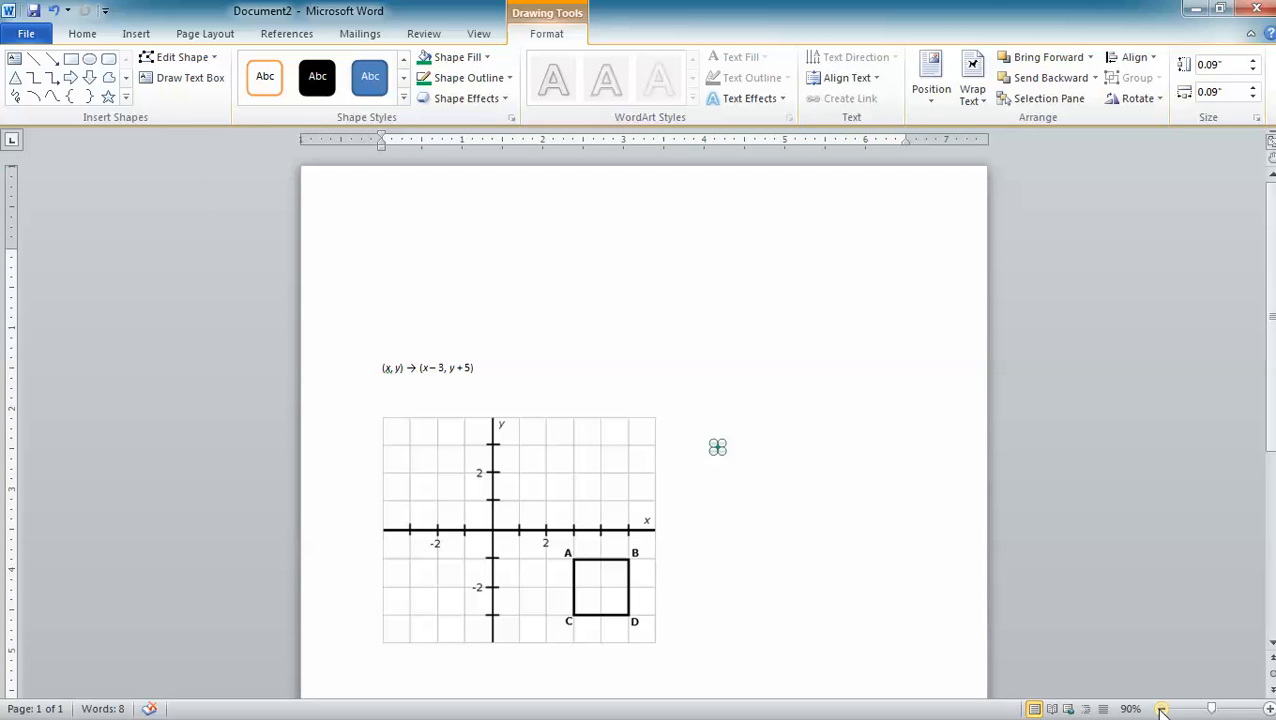
click(1268, 709)
click(1268, 709)
click(1268, 709)
click(1268, 709)
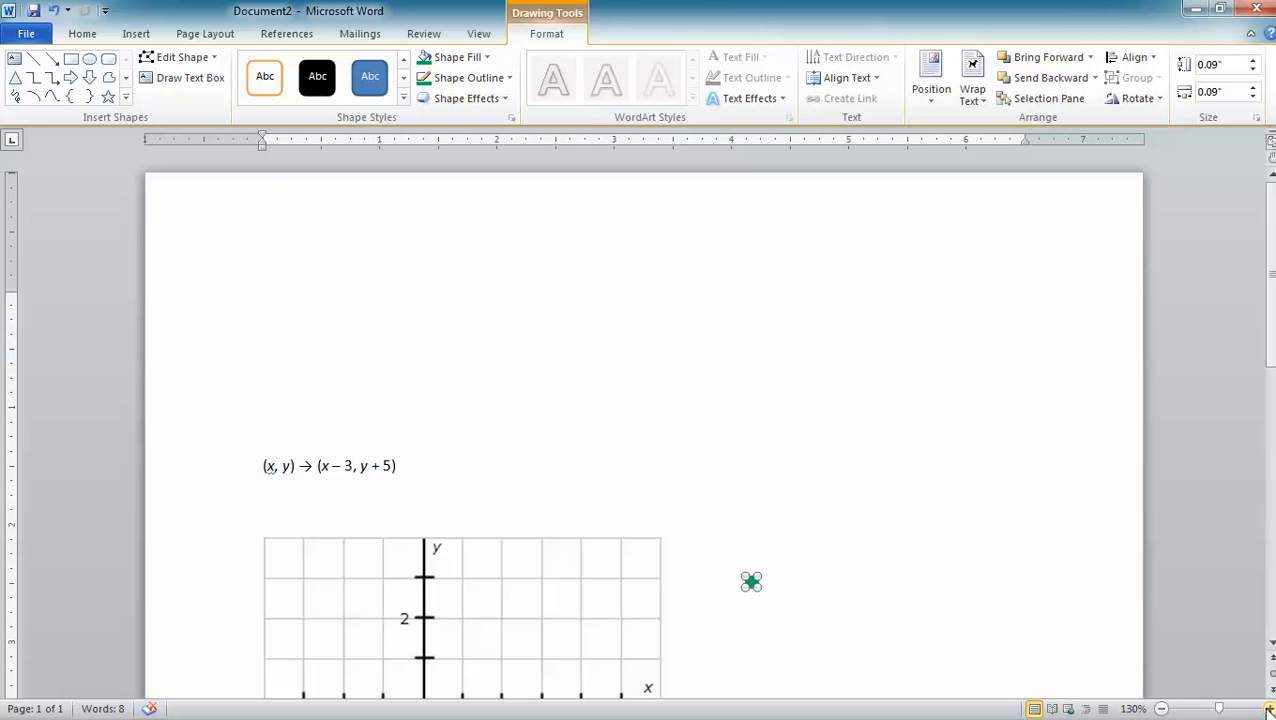
click(1268, 709)
click(1268, 709)
click(1268, 709)
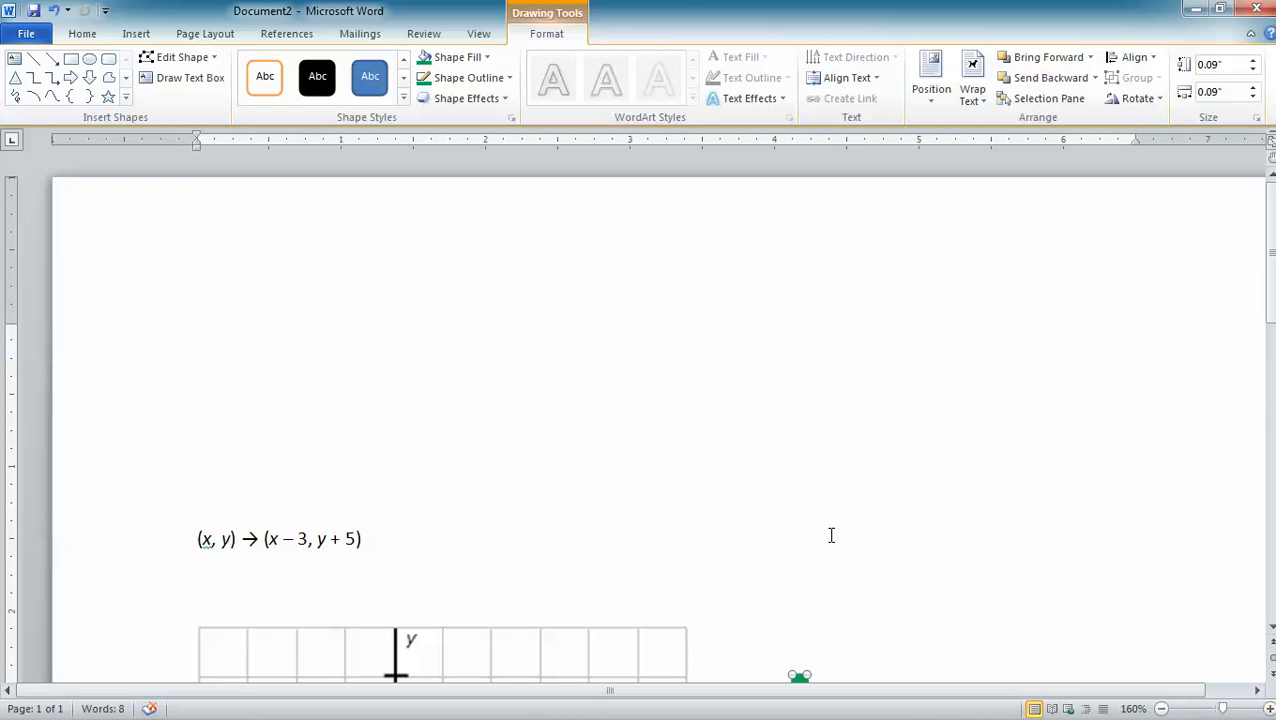
scroll(830, 527, down, 5)
scroll(830, 527, down, 3)
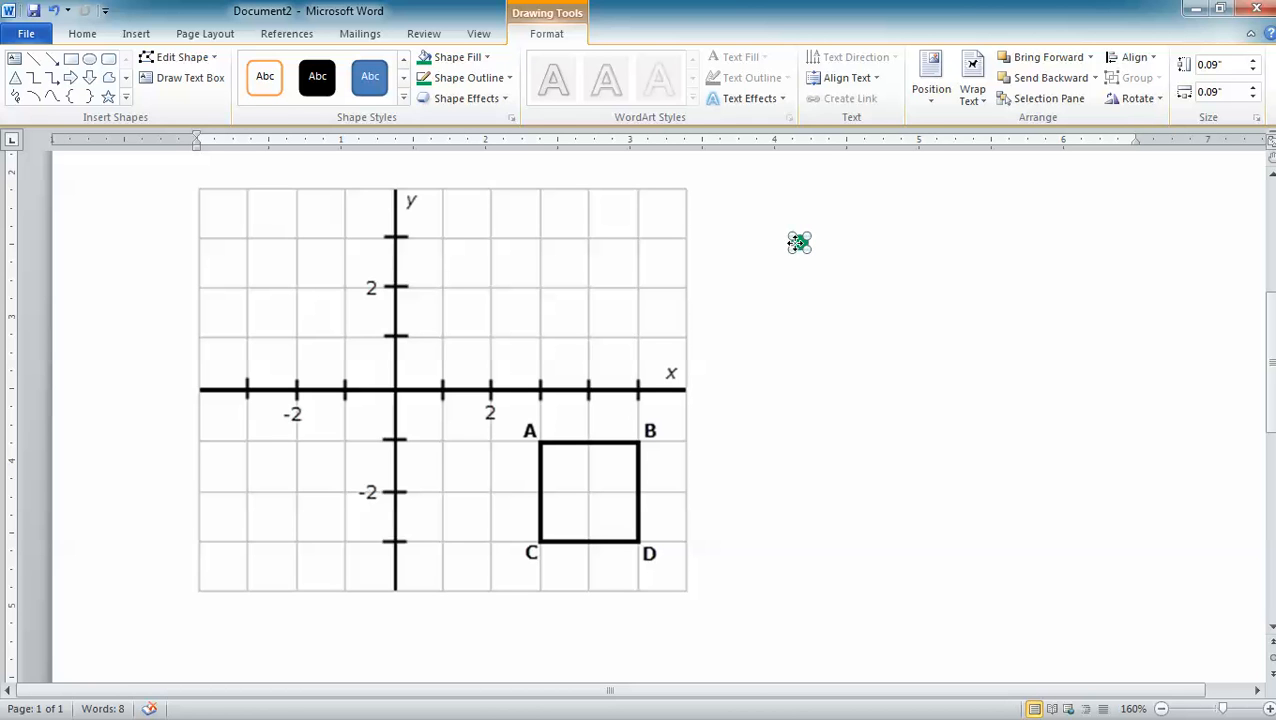
scroll(826, 299, up, 1)
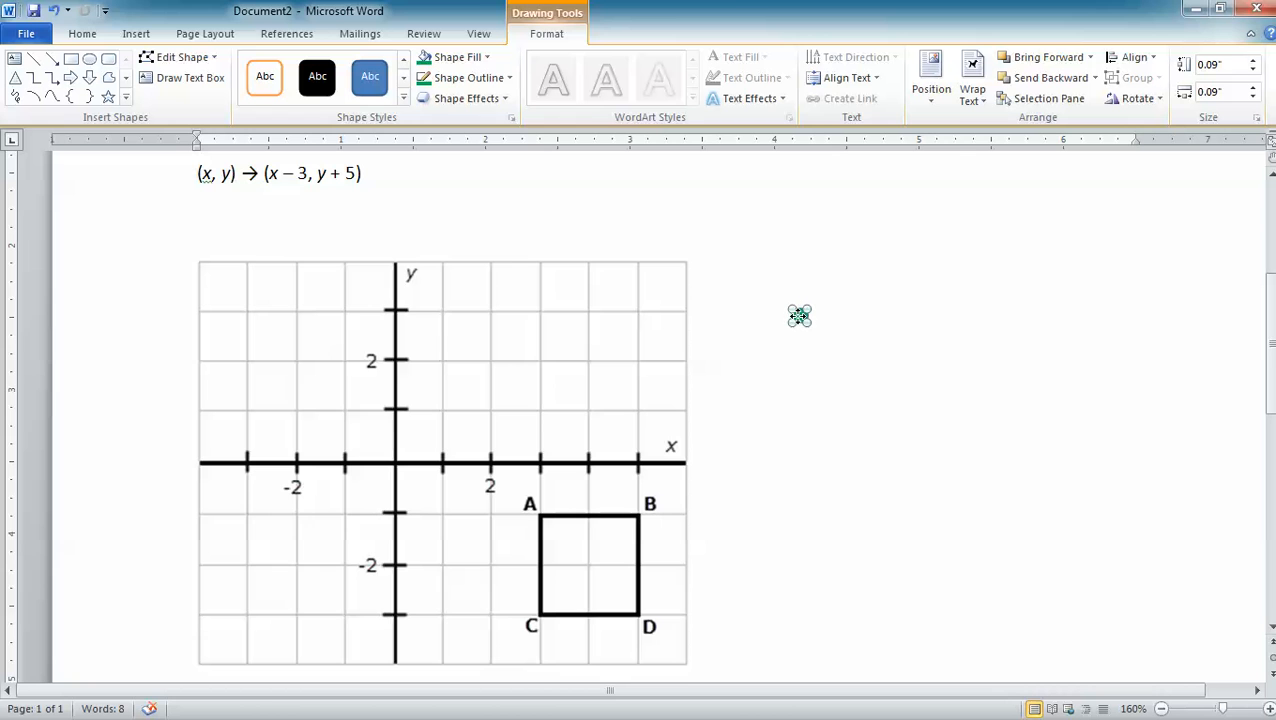
drag(799, 316, 744, 337)
drag(743, 338, 396, 266)
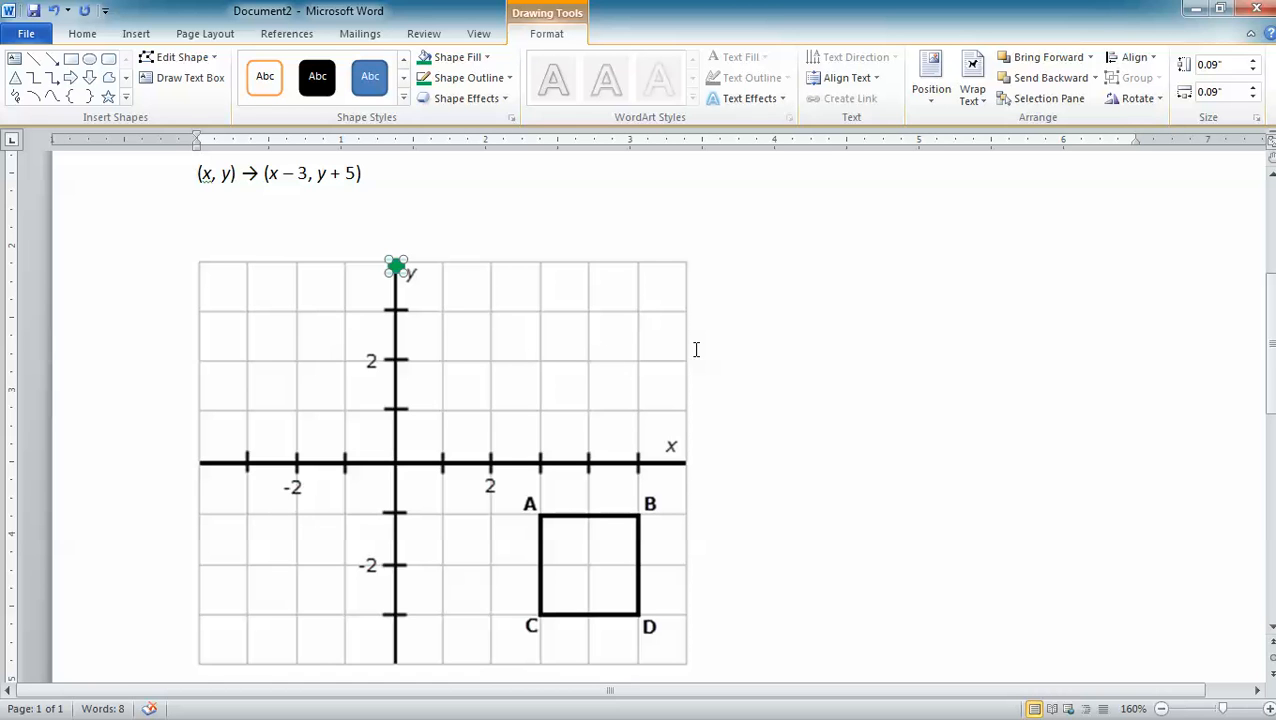
- Duplicate the green dot three times and place the copies on the grid at (2, 4), (0, 2) and (2, 2)
key(ctrl+v)
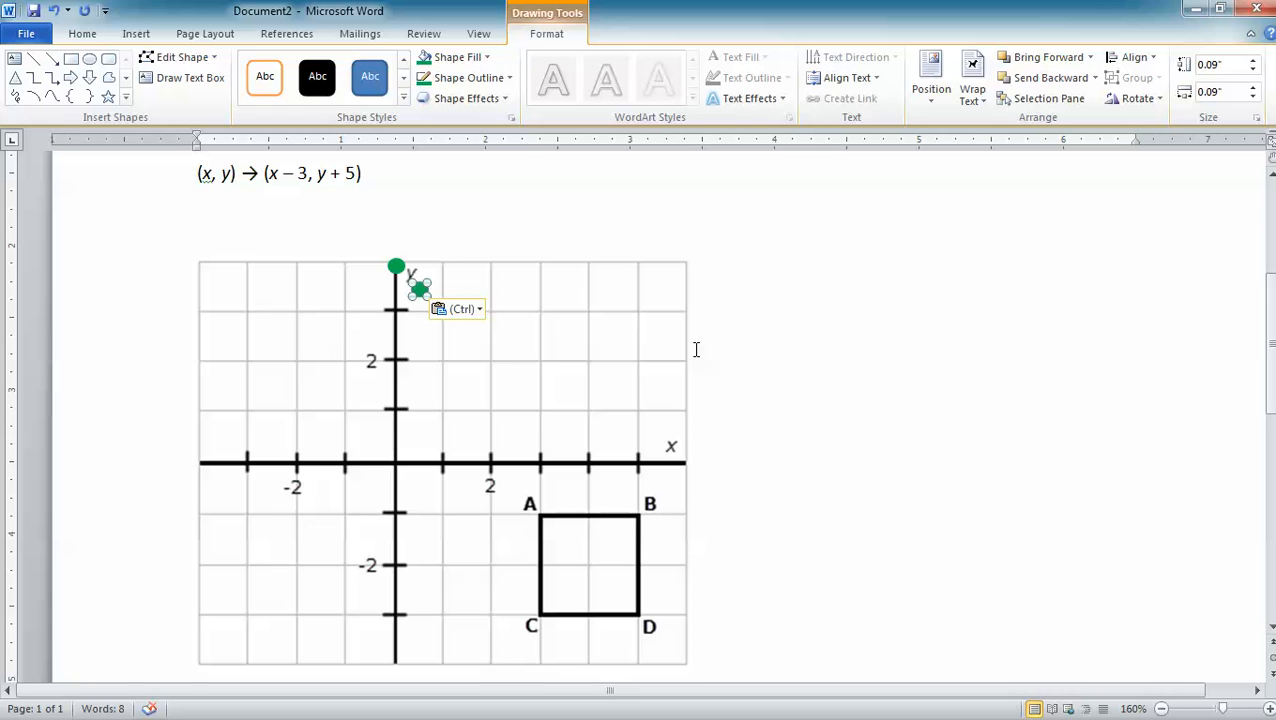
key(ctrl+v)
key(ctrl+v)
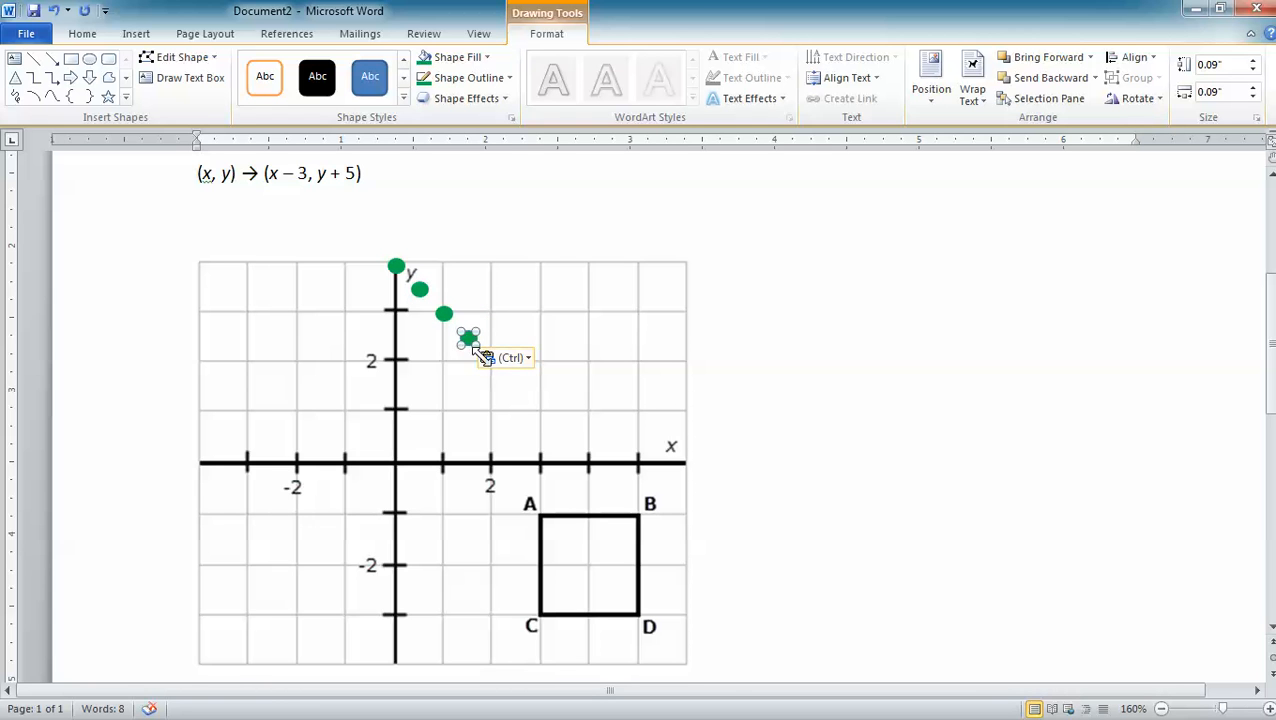
drag(470, 338, 491, 261)
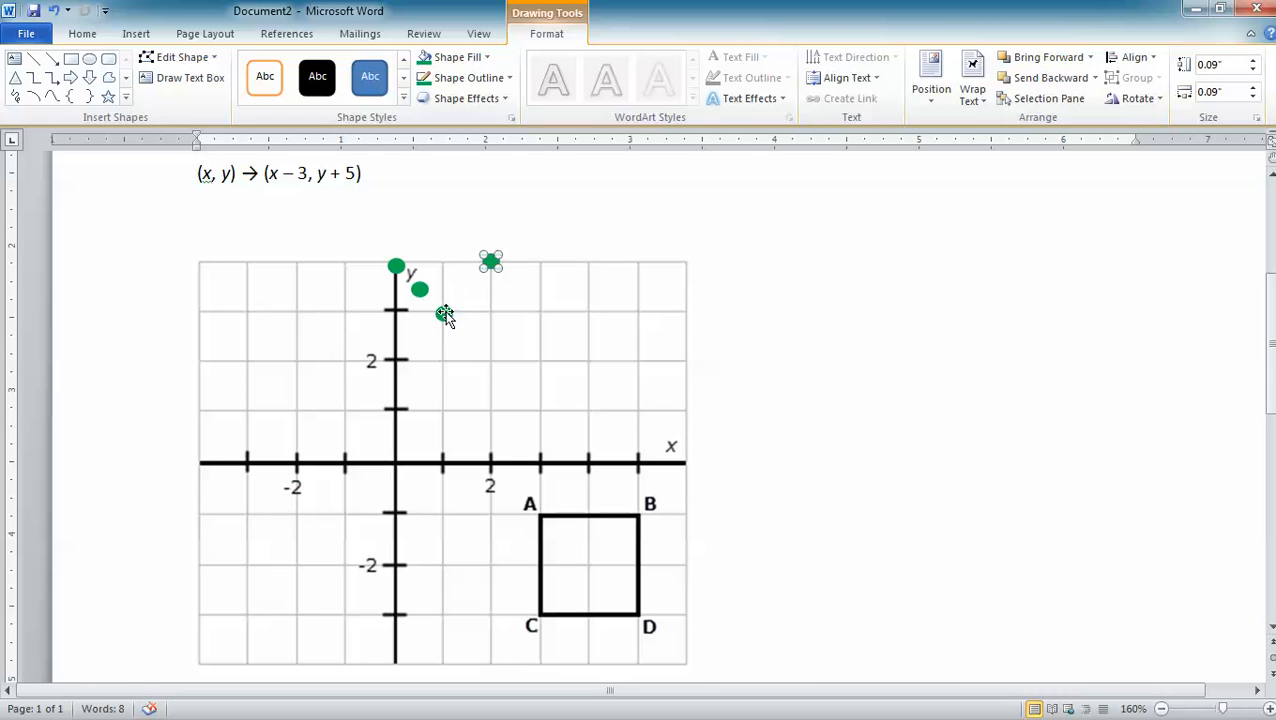
drag(444, 314, 397, 360)
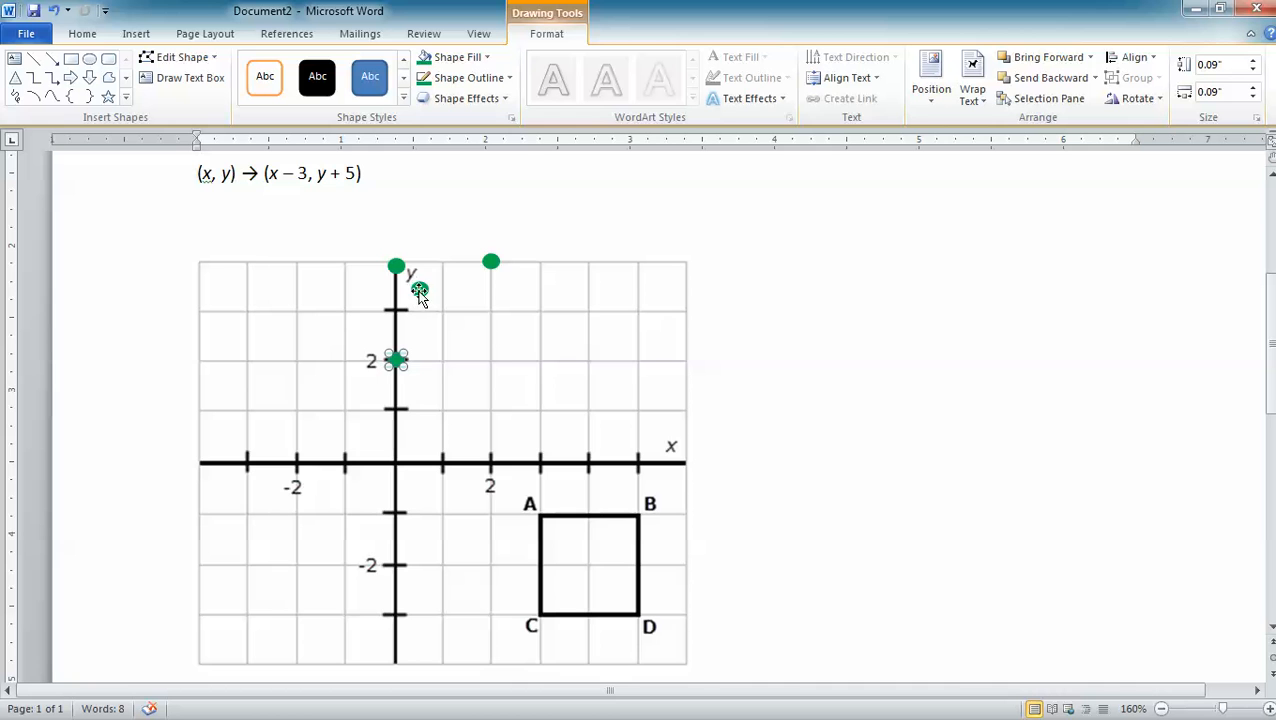
drag(419, 292, 491, 360)
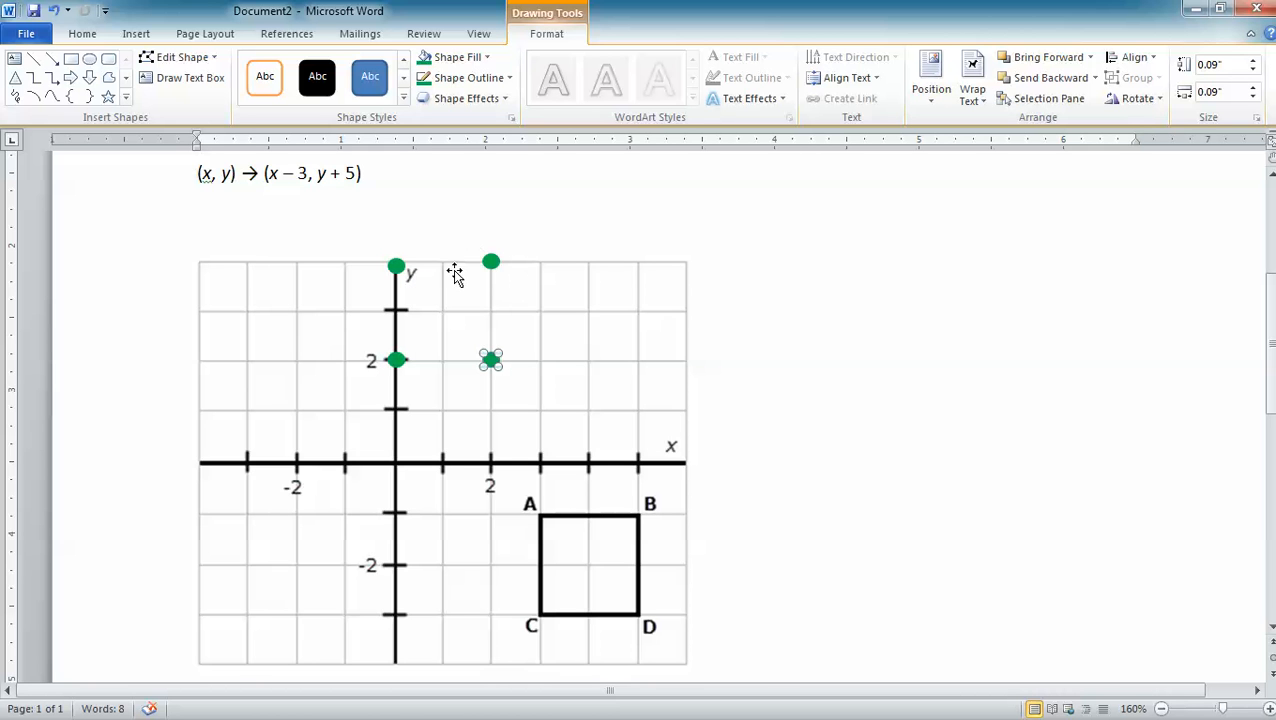
click(601, 209)
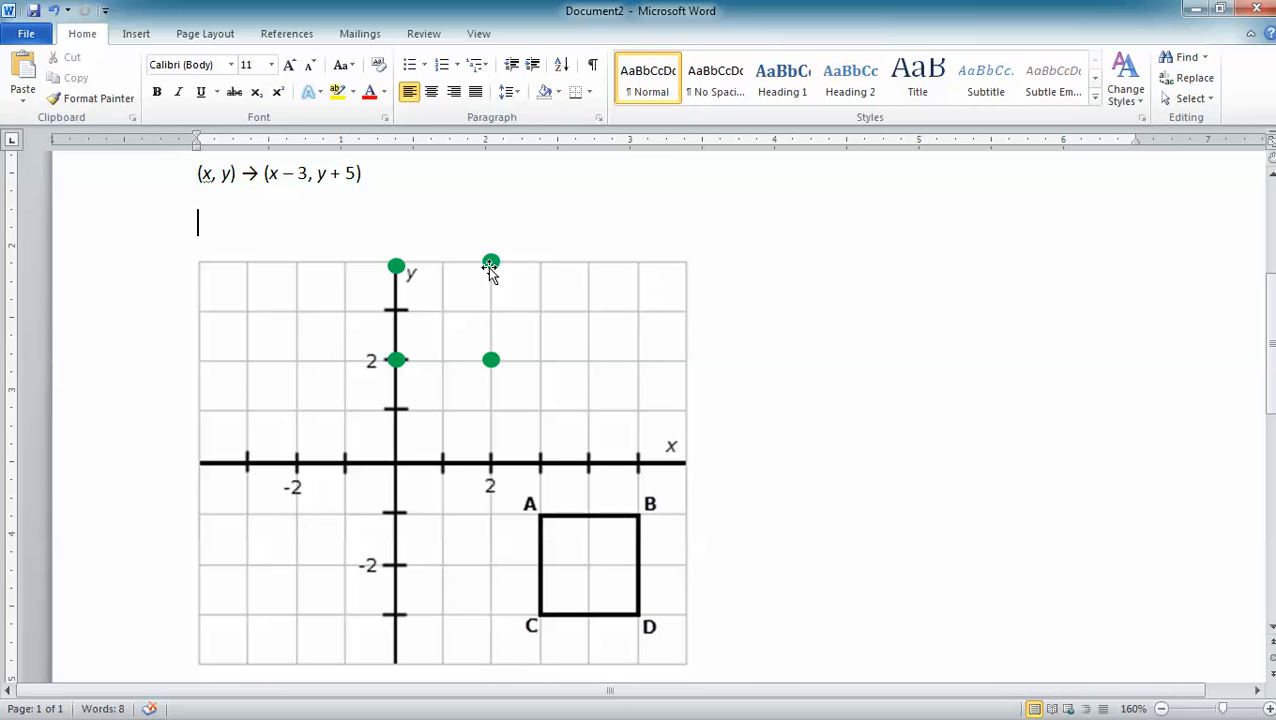
- Fine-tune the positions of the dots at (2, 4) and (0, 4) so they sit on the grid's upper line
click(1268, 708)
click(1268, 708)
click(1268, 708)
click(1268, 708)
click(1268, 708)
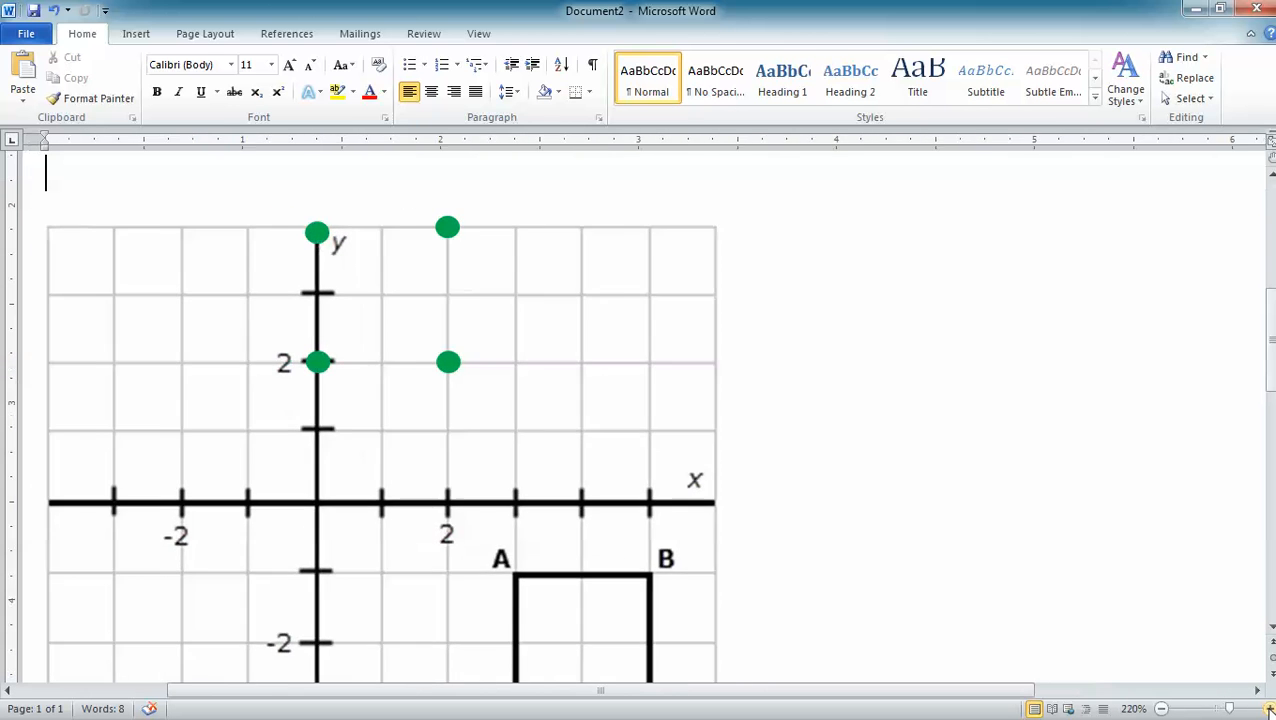
click(1268, 708)
click(1268, 708)
click(1268, 708)
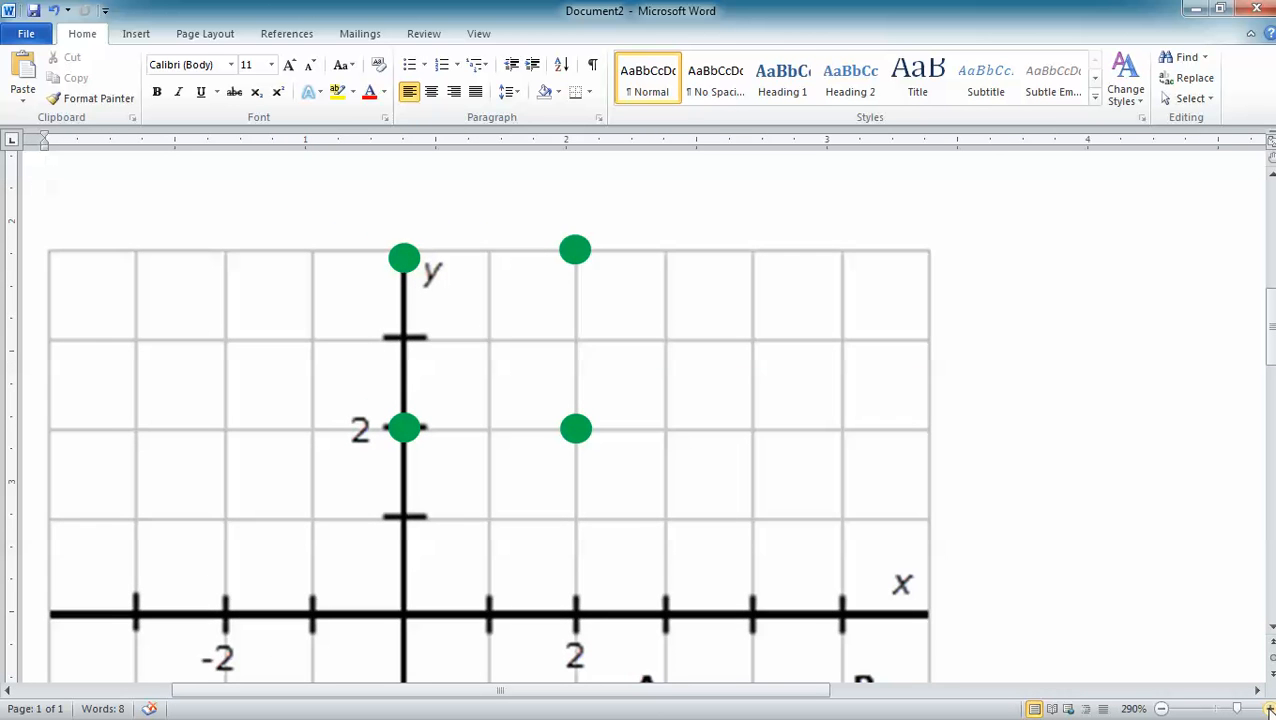
click(1268, 708)
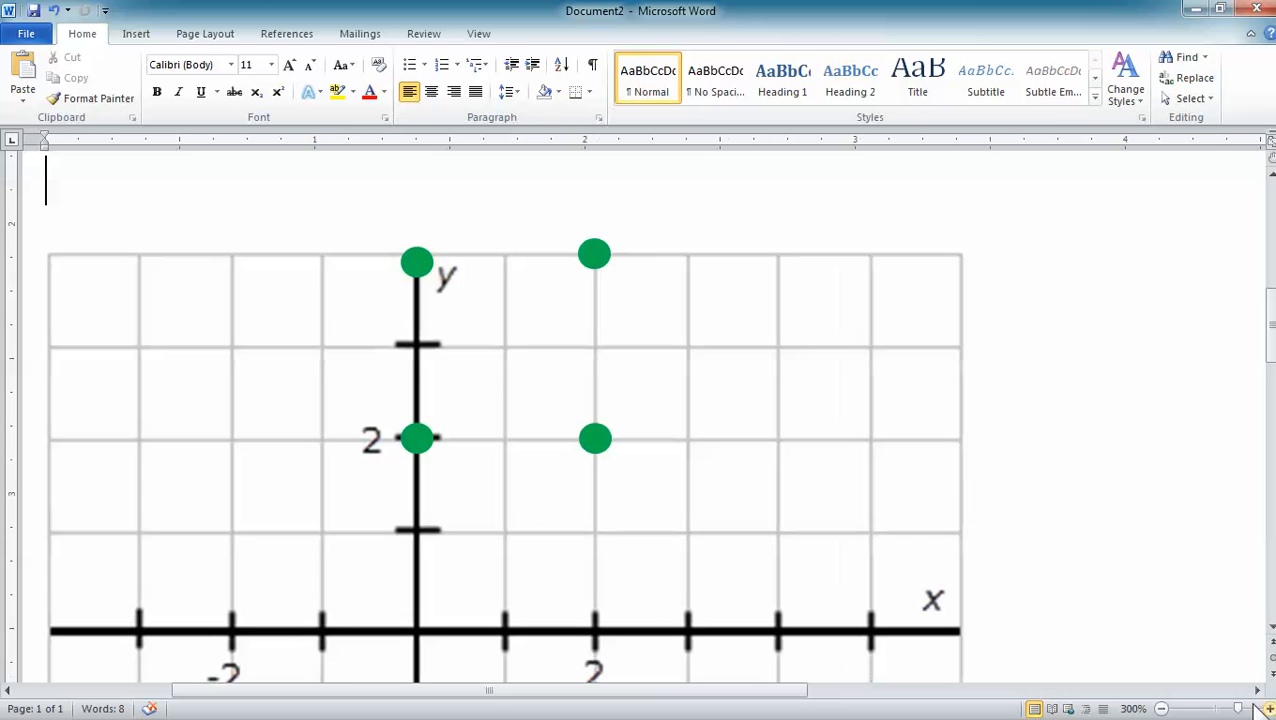
click(594, 256)
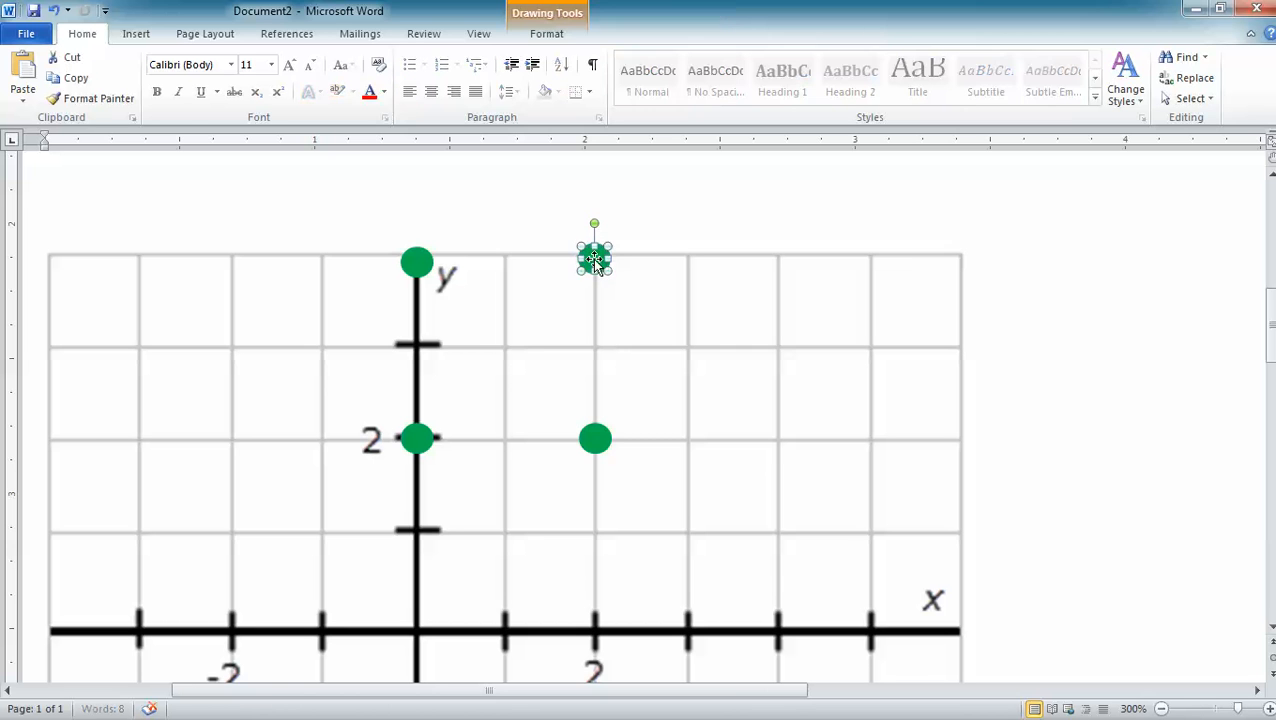
click(417, 262)
drag(417, 262, 417, 252)
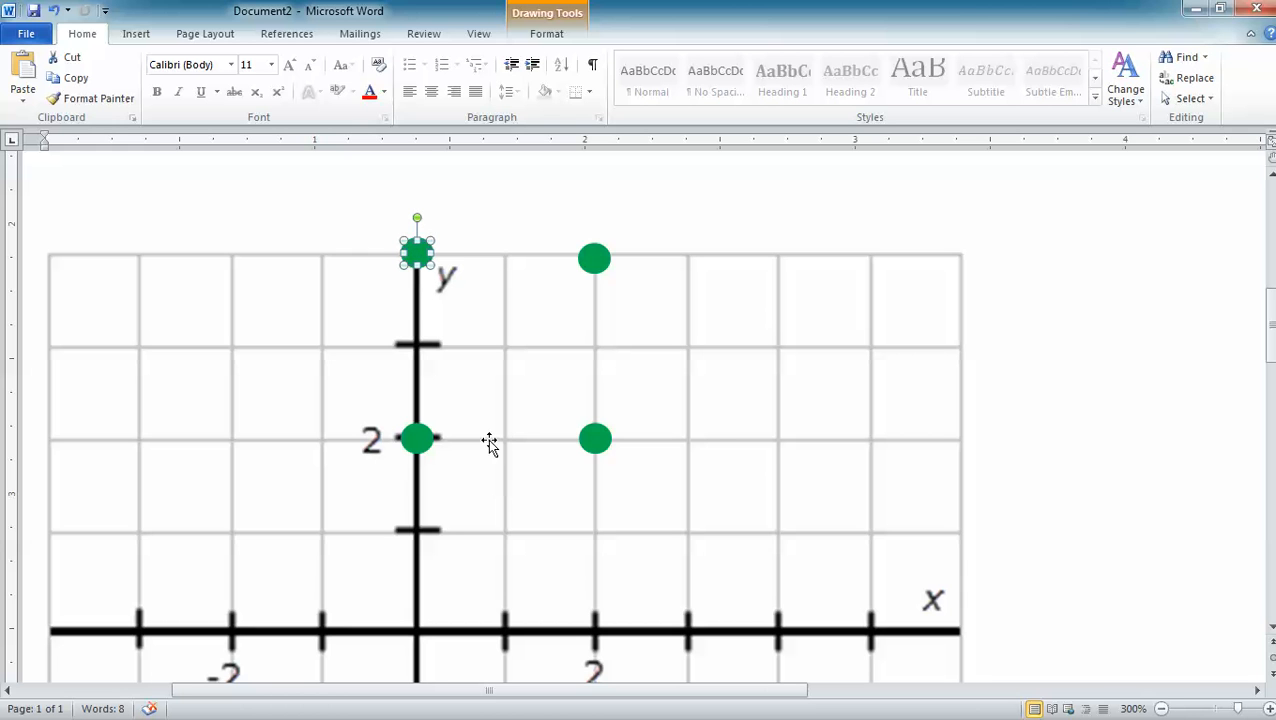
click(366, 185)
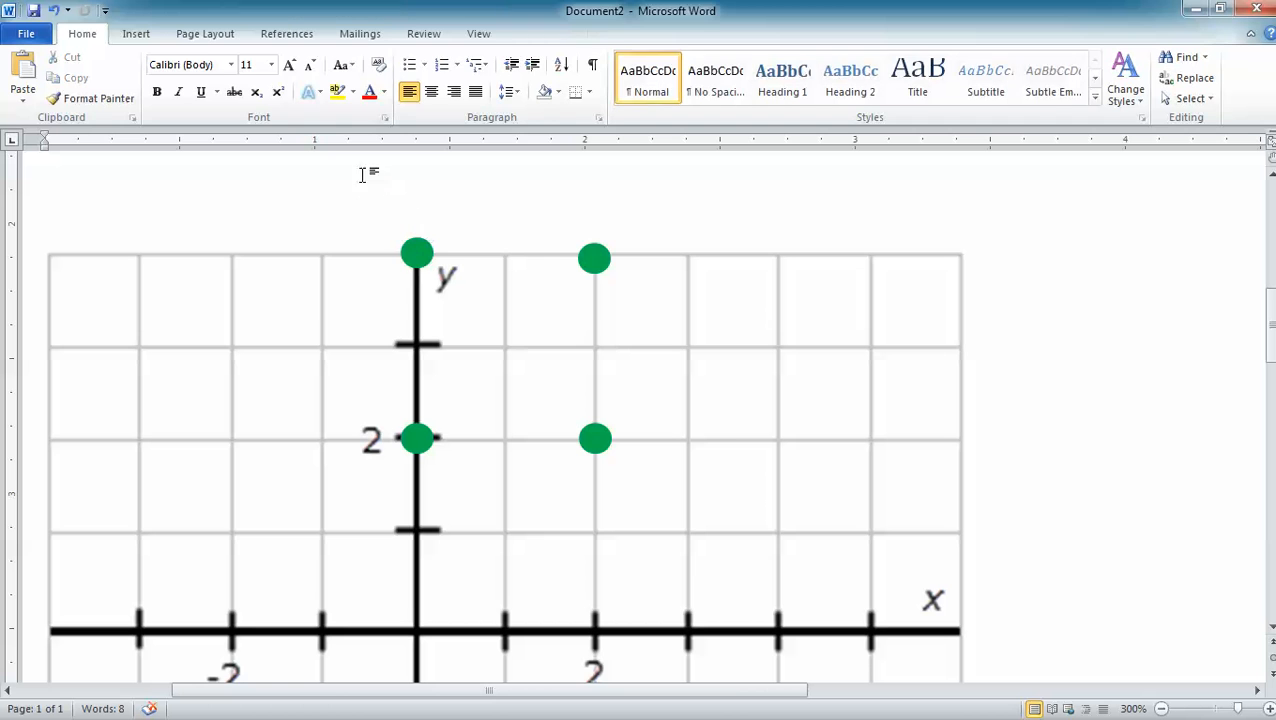
- Draw a straight horizontal line about 0.65" long between the green dots at (0, 4) and (2, 4)
click(138, 36)
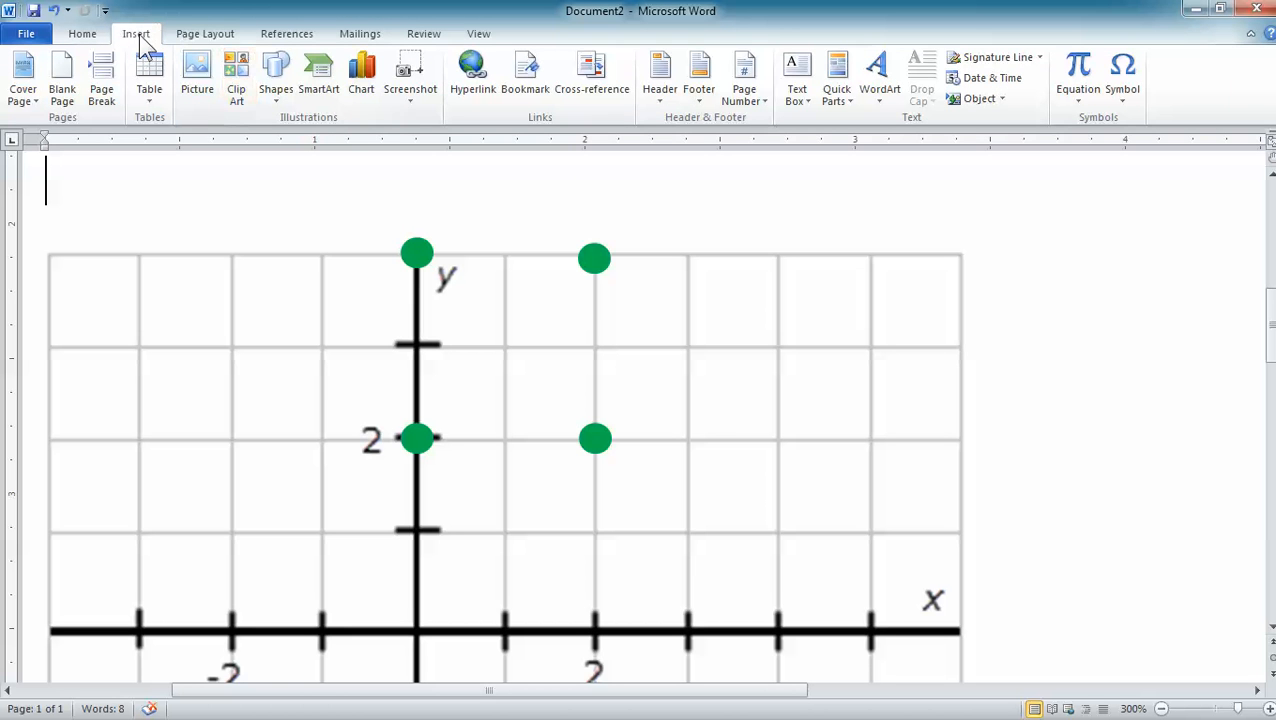
click(278, 84)
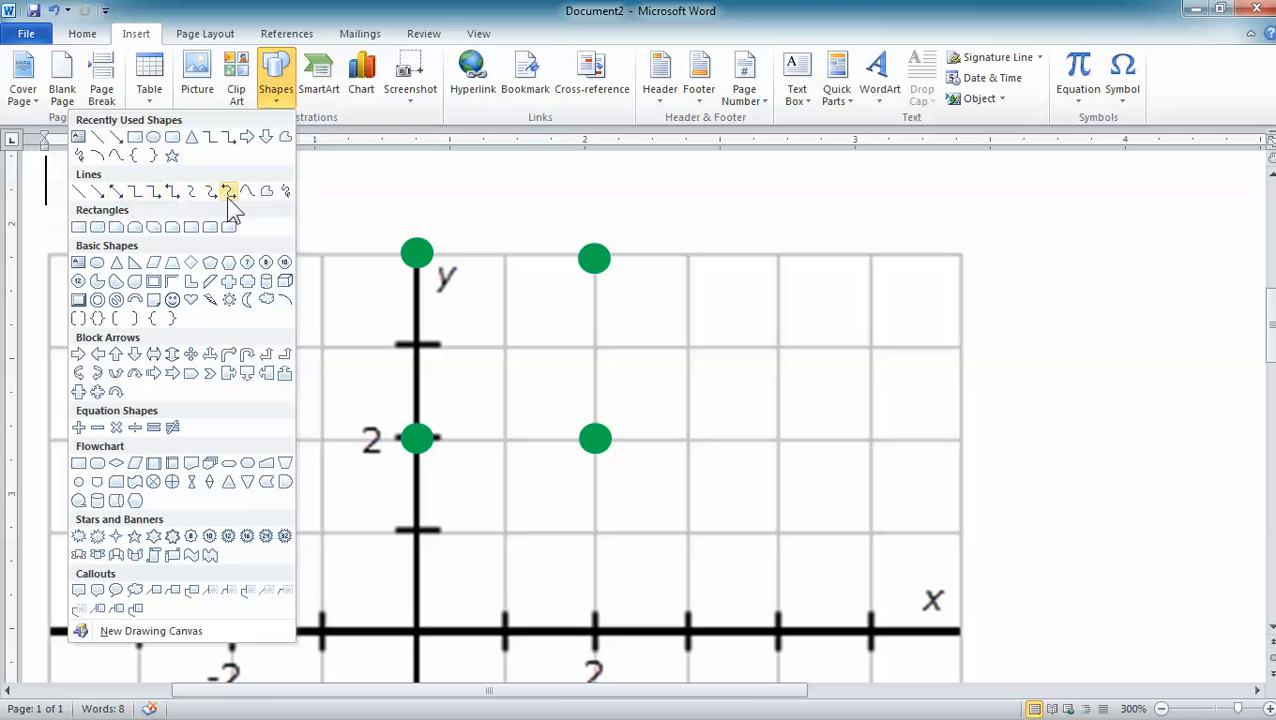
click(80, 192)
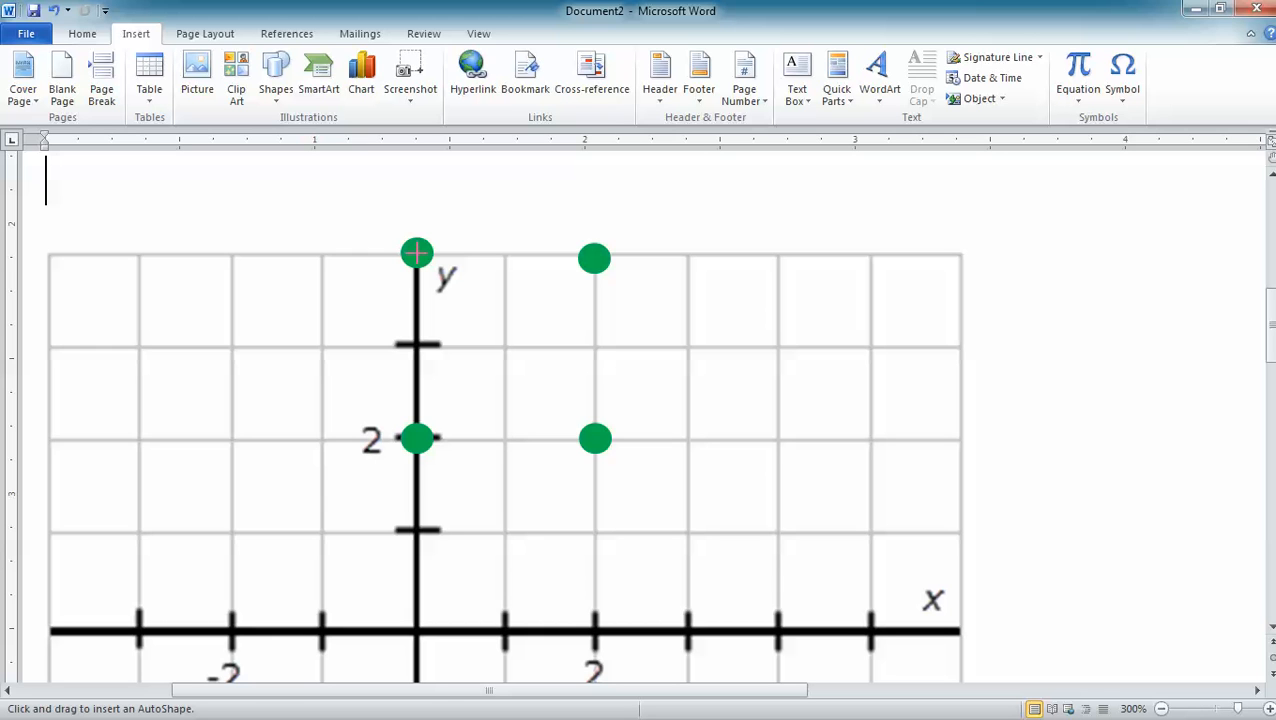
drag(417, 253, 578, 247)
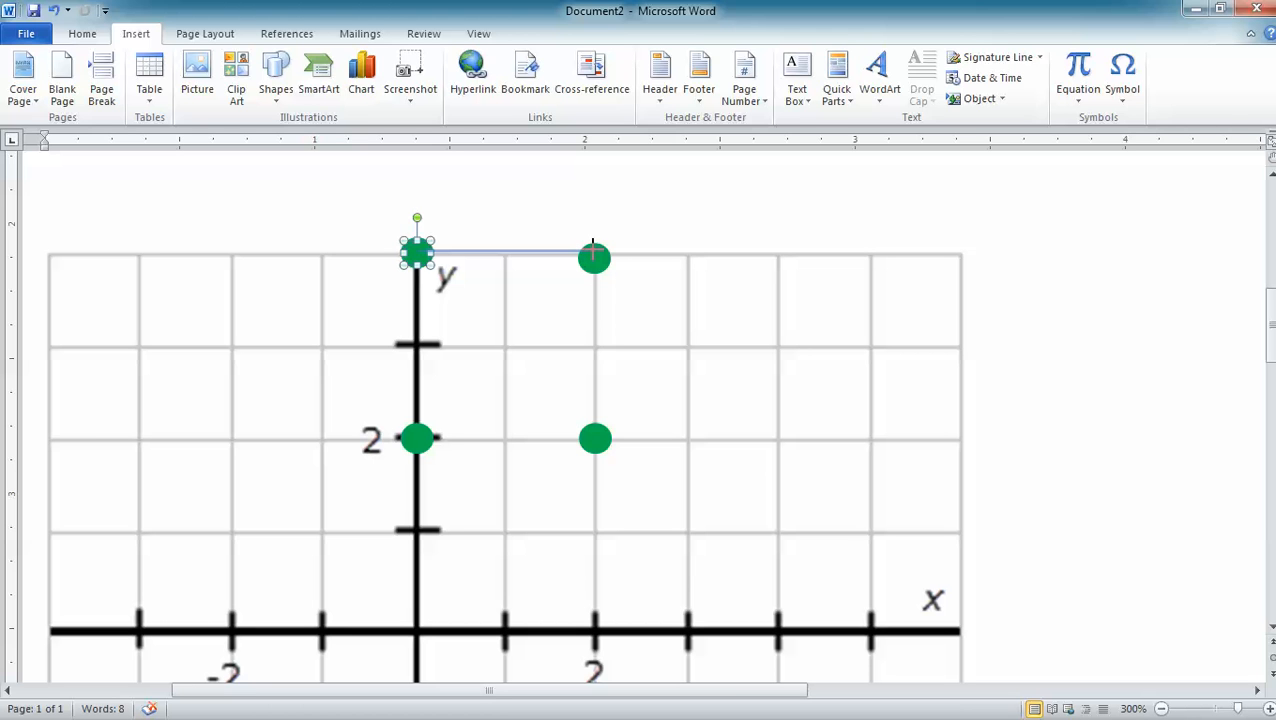
drag(593, 248, 593, 251)
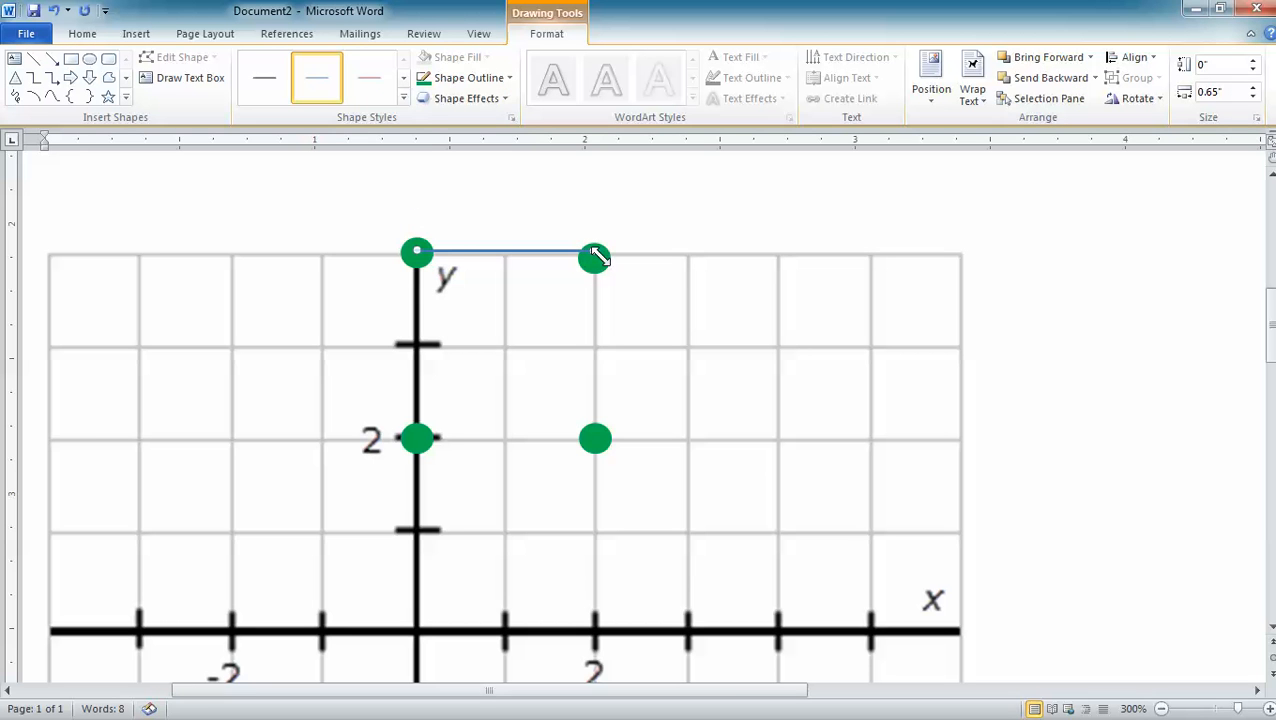
- Set the line's outline to the standard green colour with a weight of 3 pt
click(511, 80)
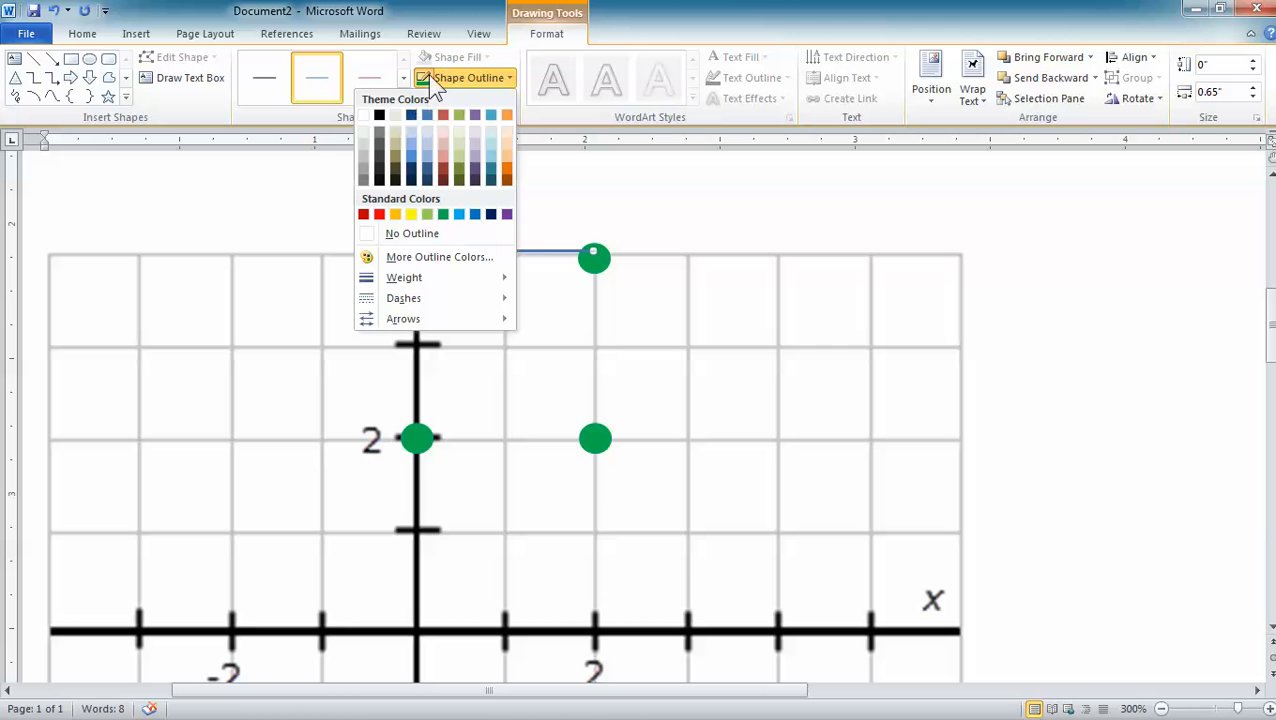
click(443, 214)
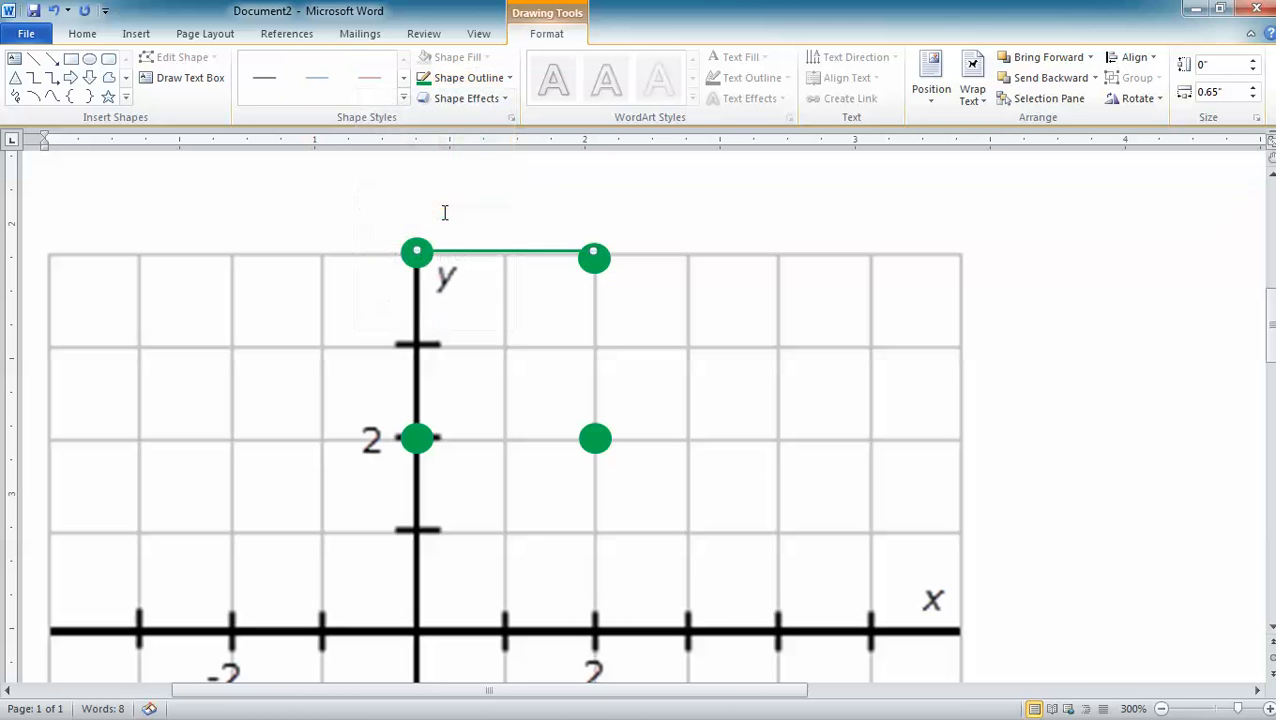
click(509, 80)
mouse_move(446, 278)
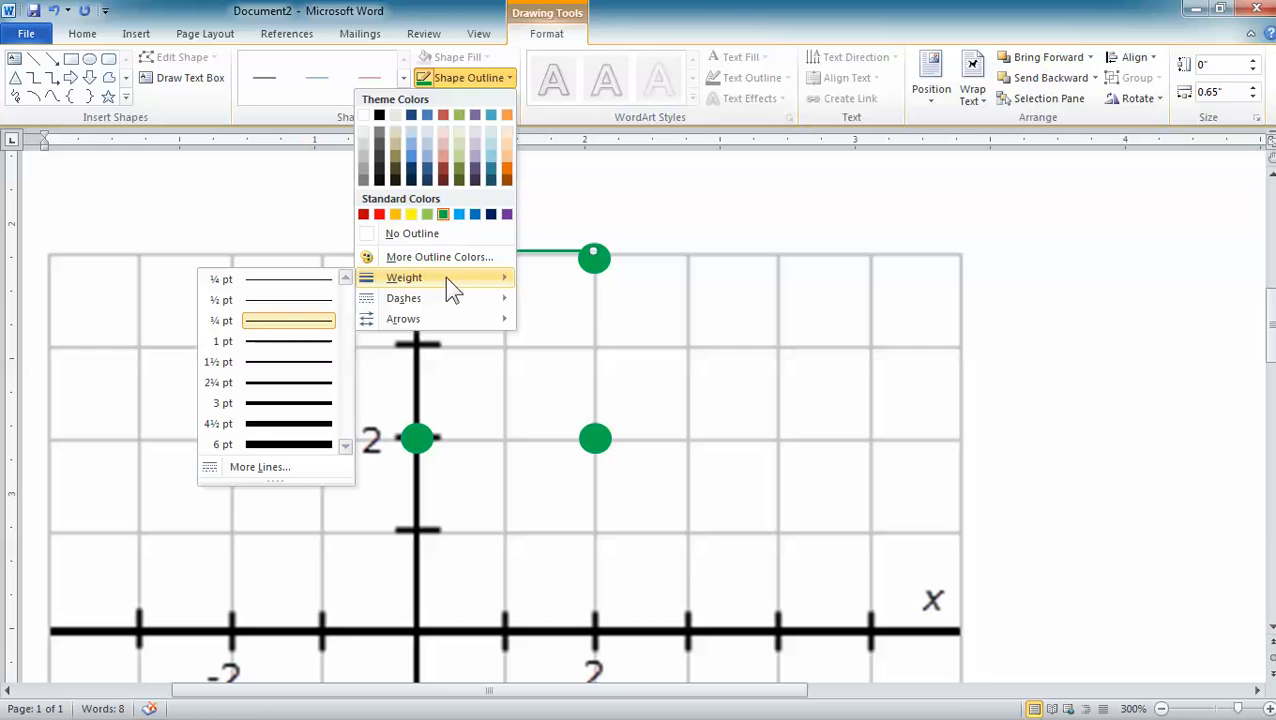
click(300, 403)
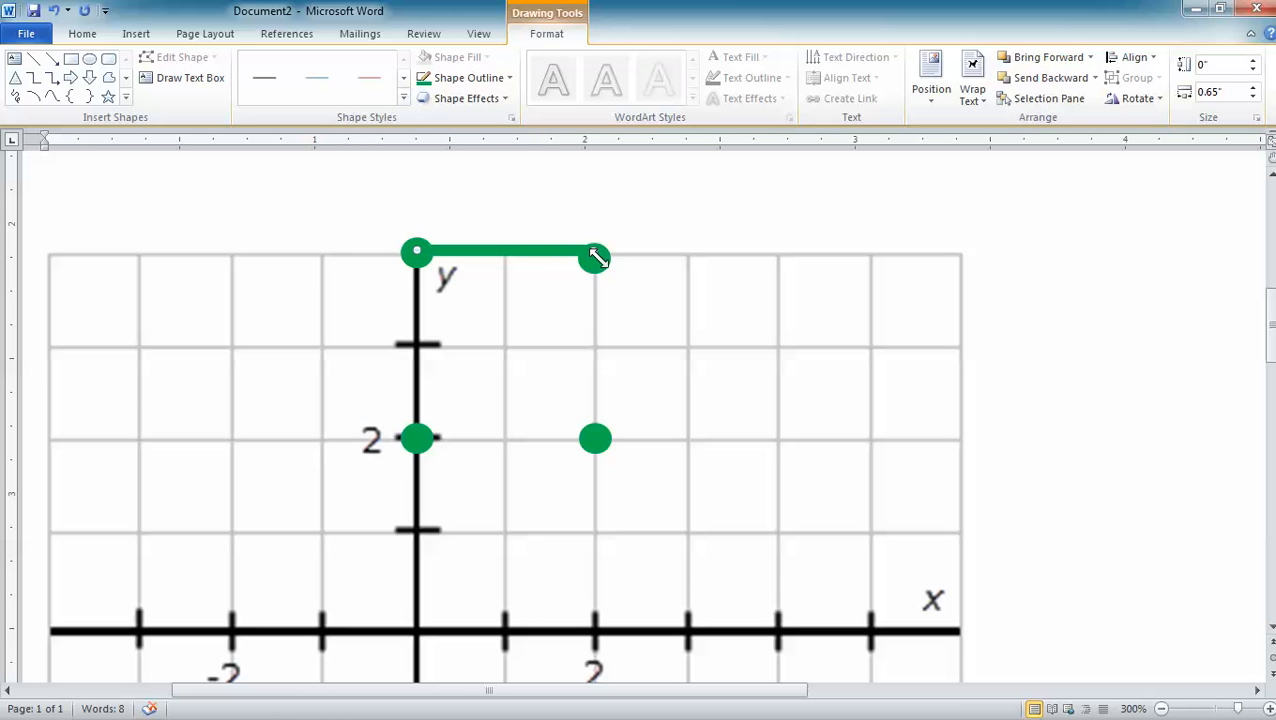
- Align the green line with the two upper dots and place a copy of it between the dots at (0, 2) and (2, 2)
drag(527, 250, 617, 196)
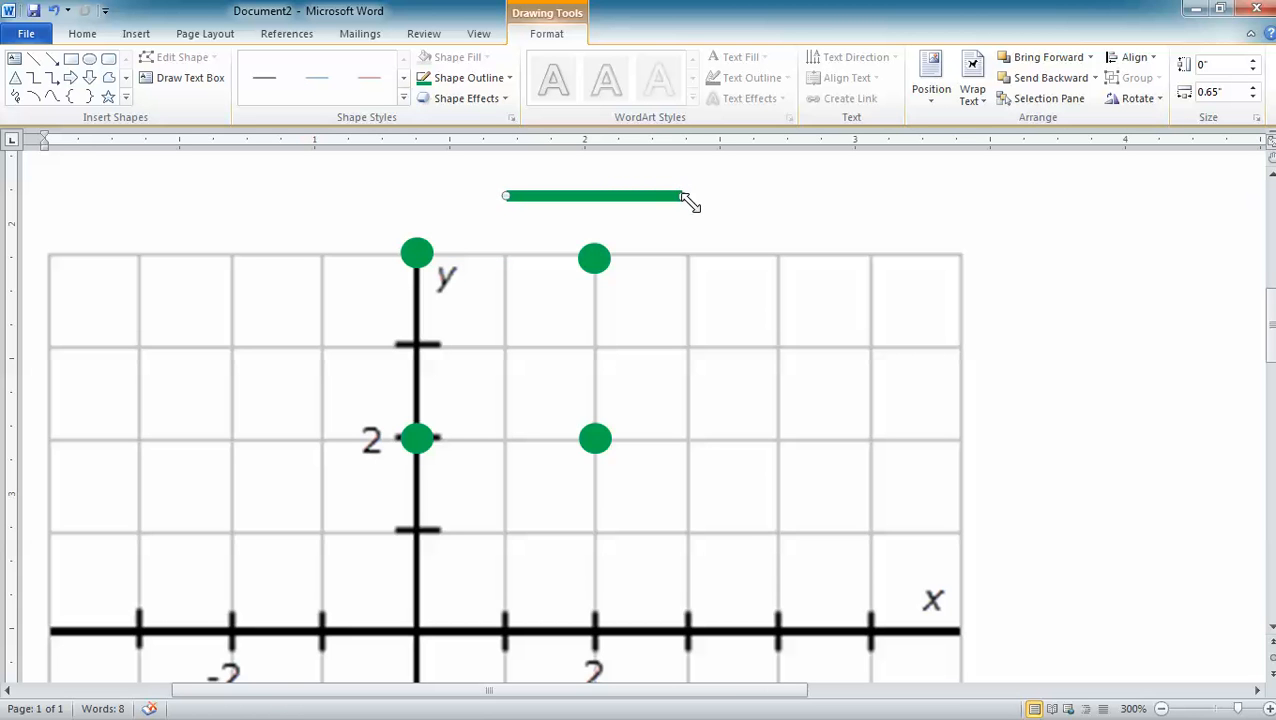
drag(679, 194, 543, 256)
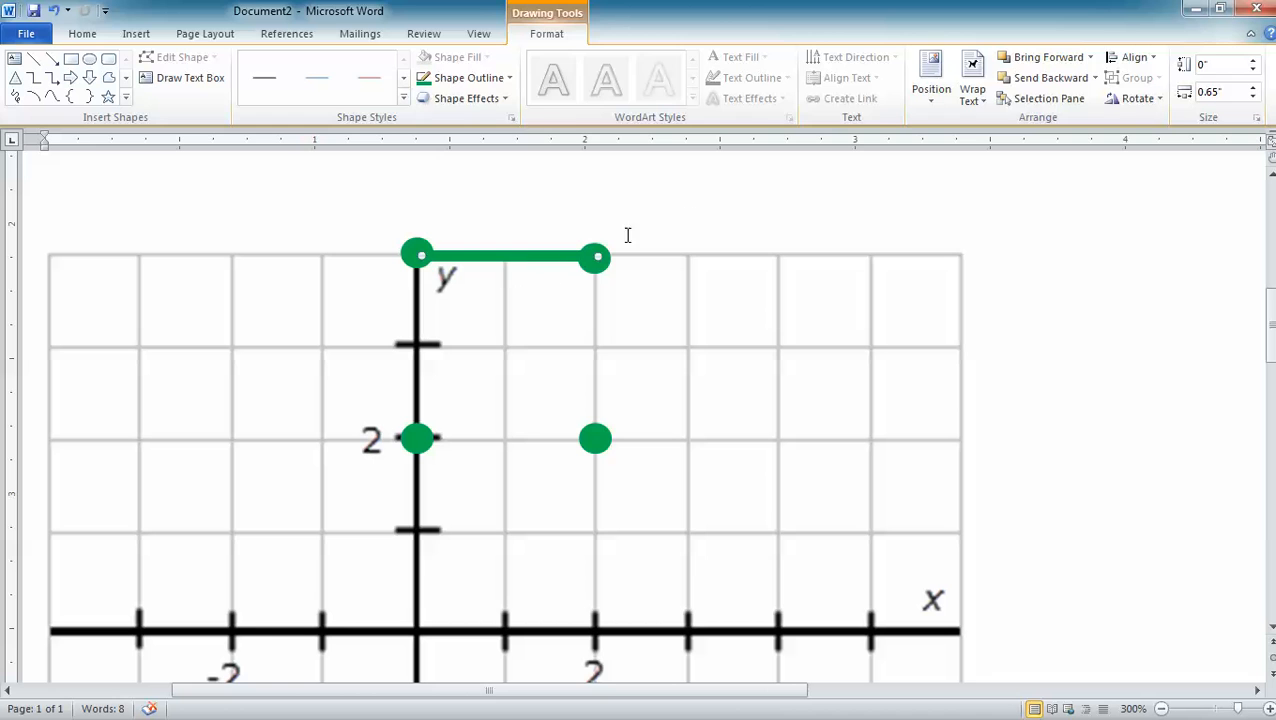
click(728, 210)
key(ctrl+v)
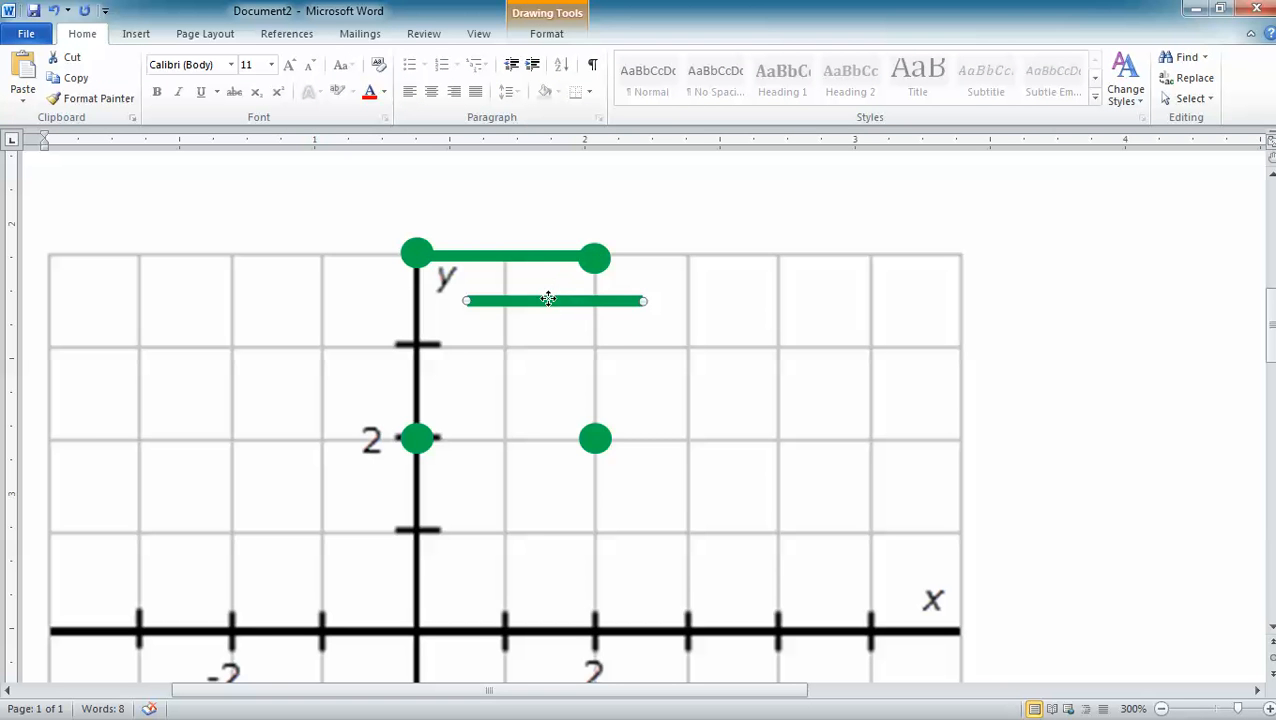
drag(548, 299, 494, 436)
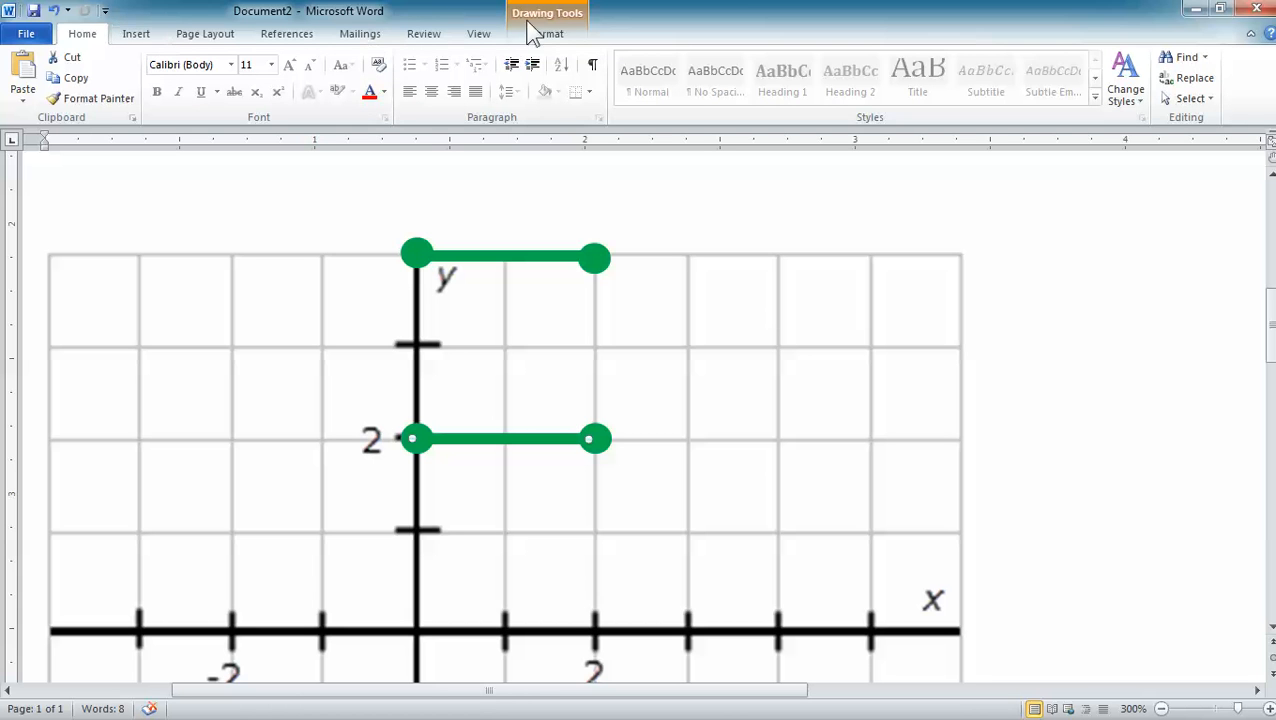
- Draw a vertical line about 0.71" long from the dot at (0, 4) to (0, 2), and make it green with a 2¼ pt weight
click(556, 36)
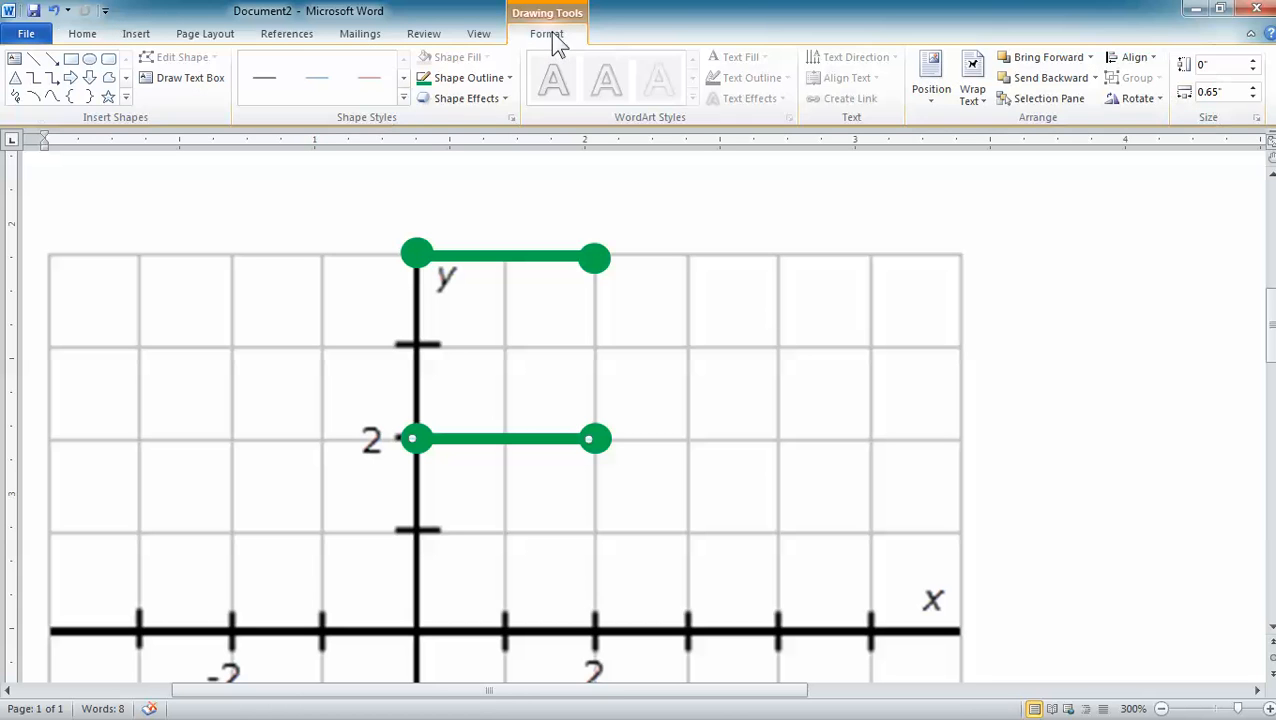
click(34, 60)
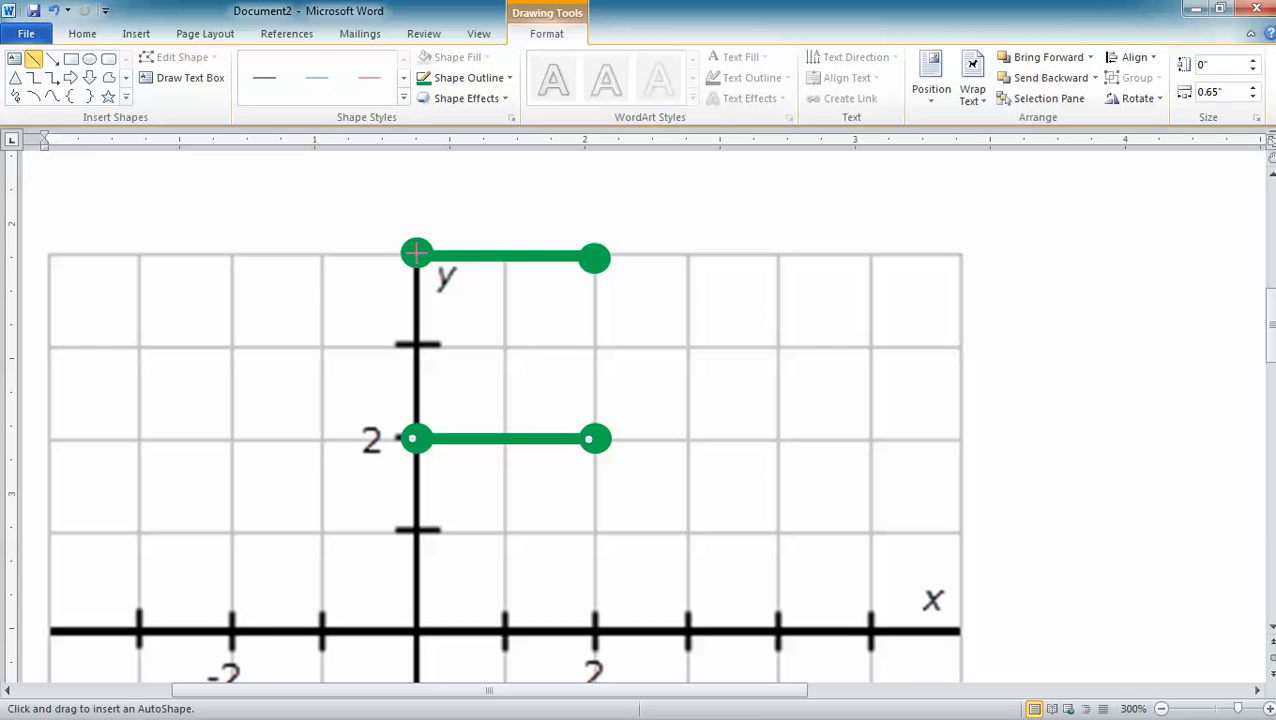
drag(416, 254, 414, 439)
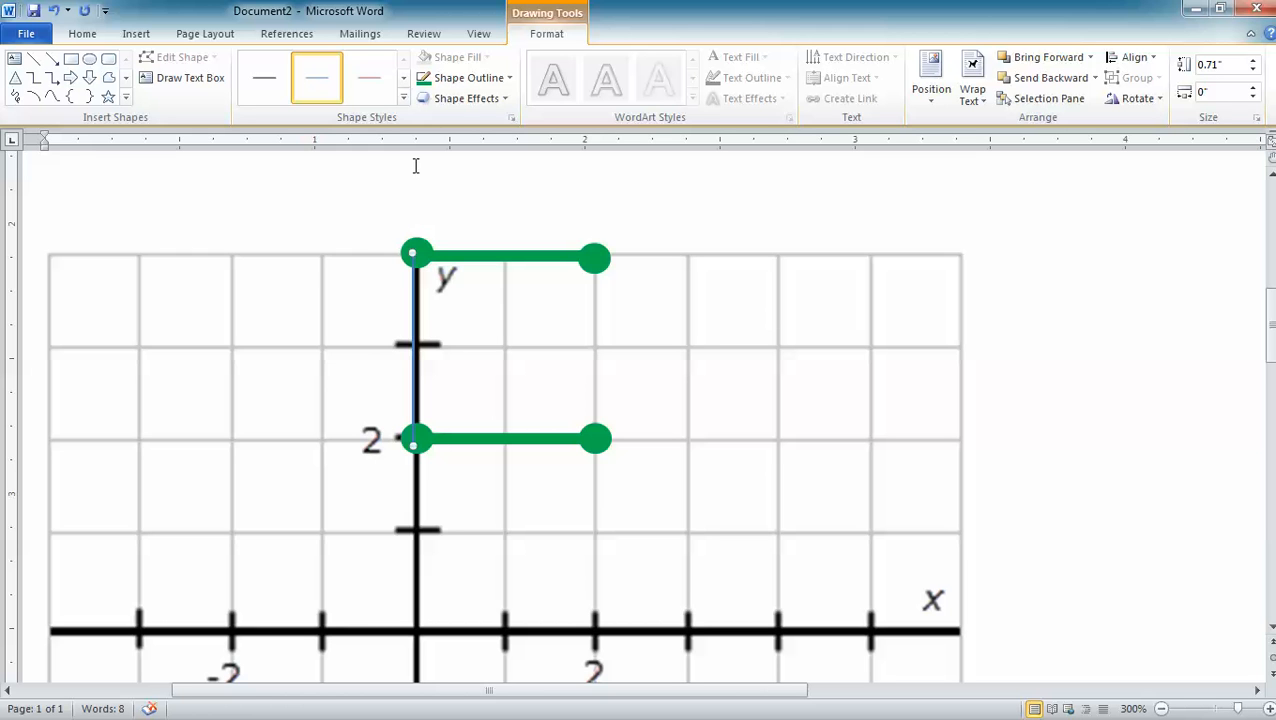
click(422, 77)
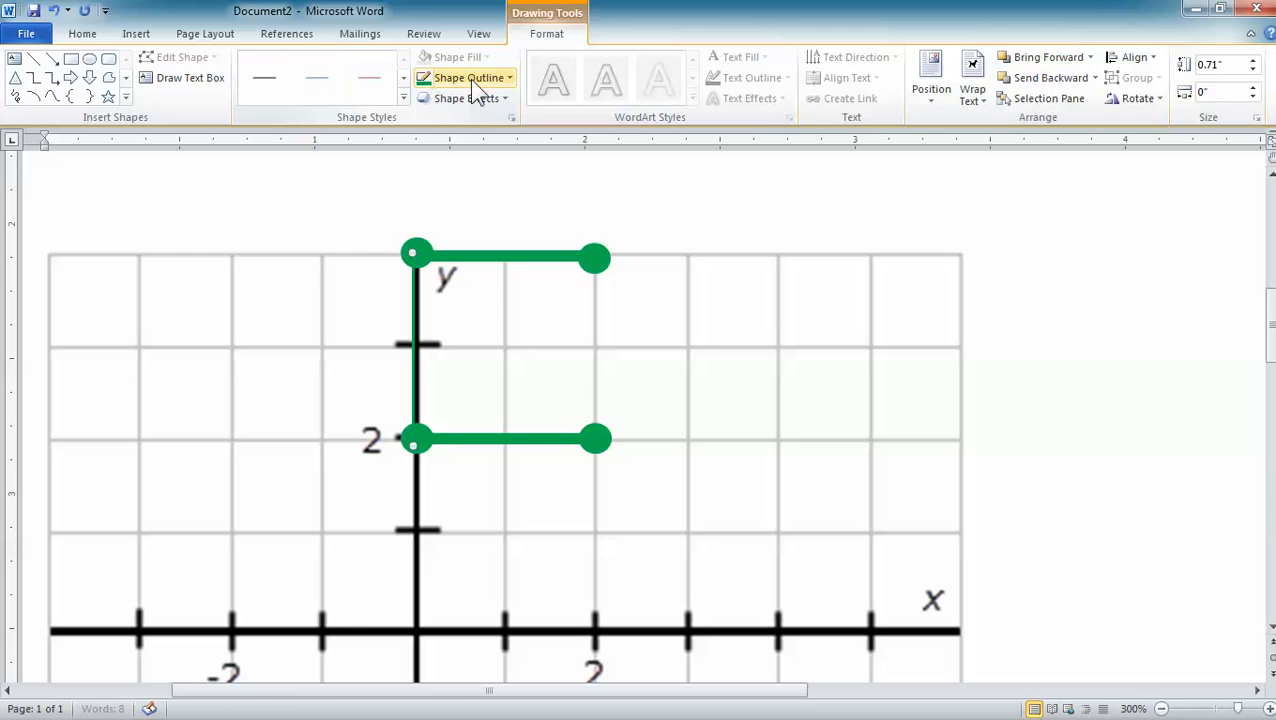
click(508, 78)
mouse_move(414, 277)
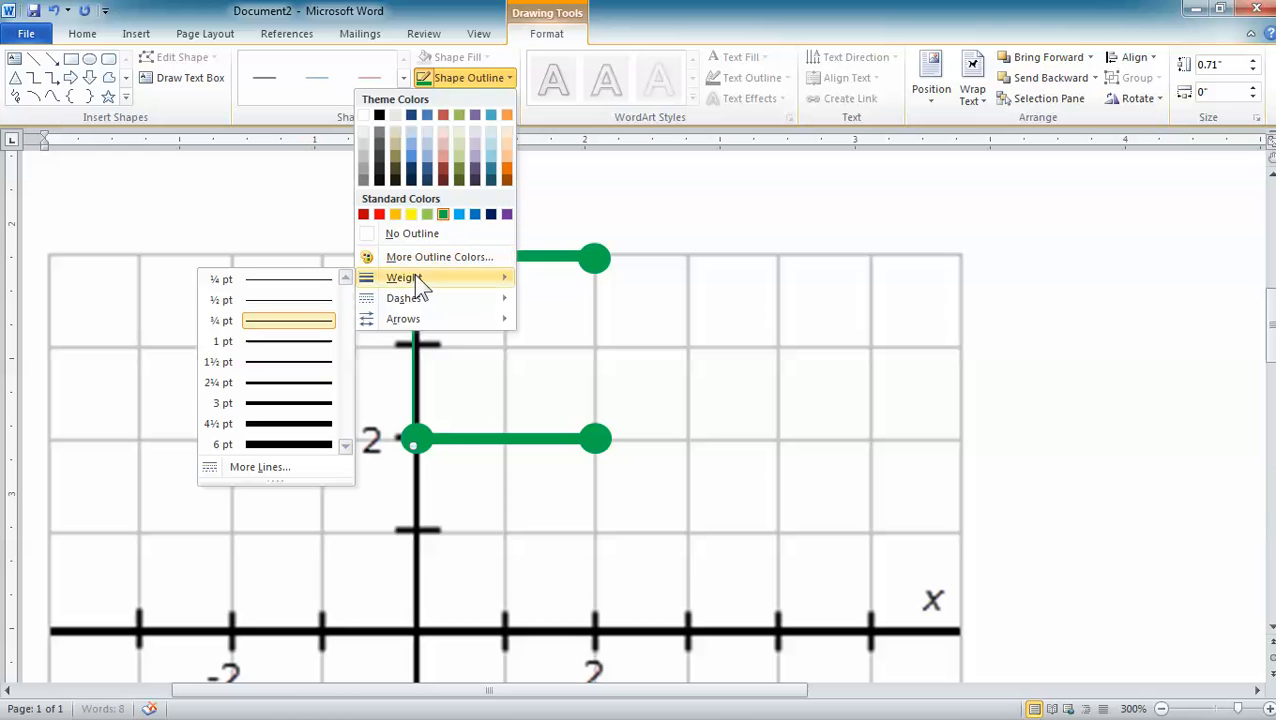
click(312, 390)
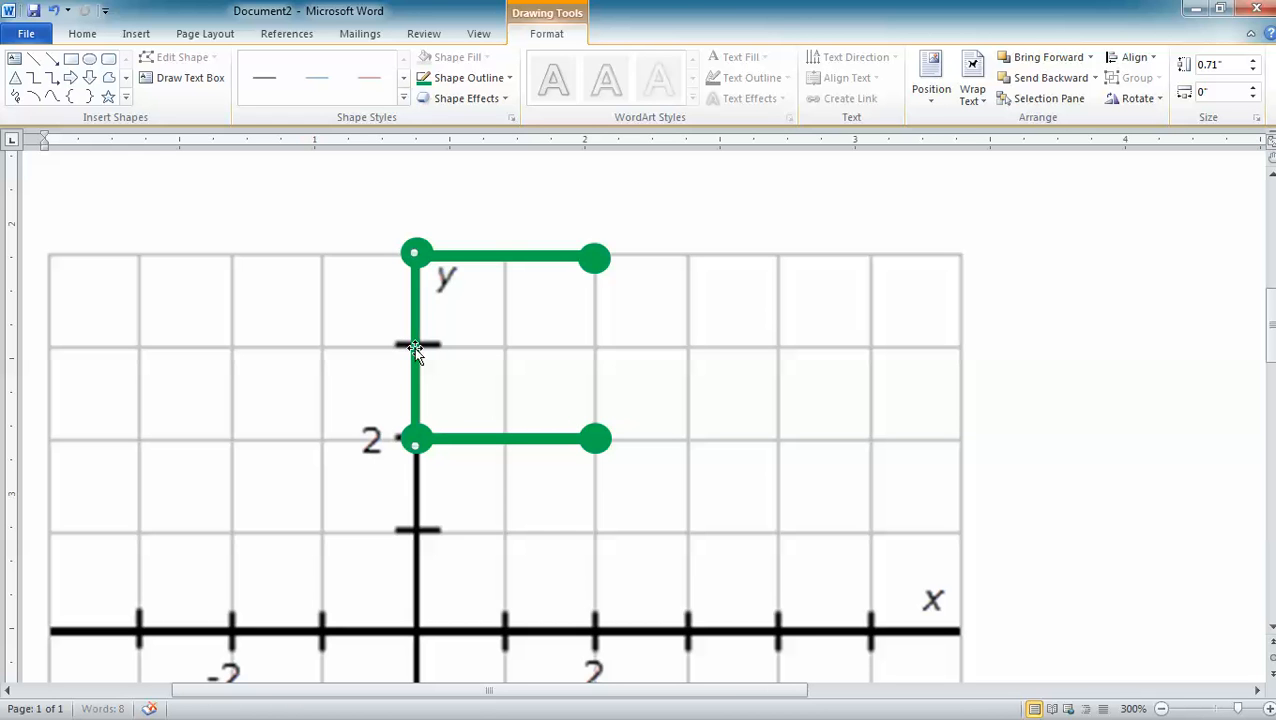
- Duplicate the vertical green line and place the copy between the dots at (2, 4) and (2, 2) to close the square
click(342, 356)
key(ctrl+v)
drag(459, 361, 595, 319)
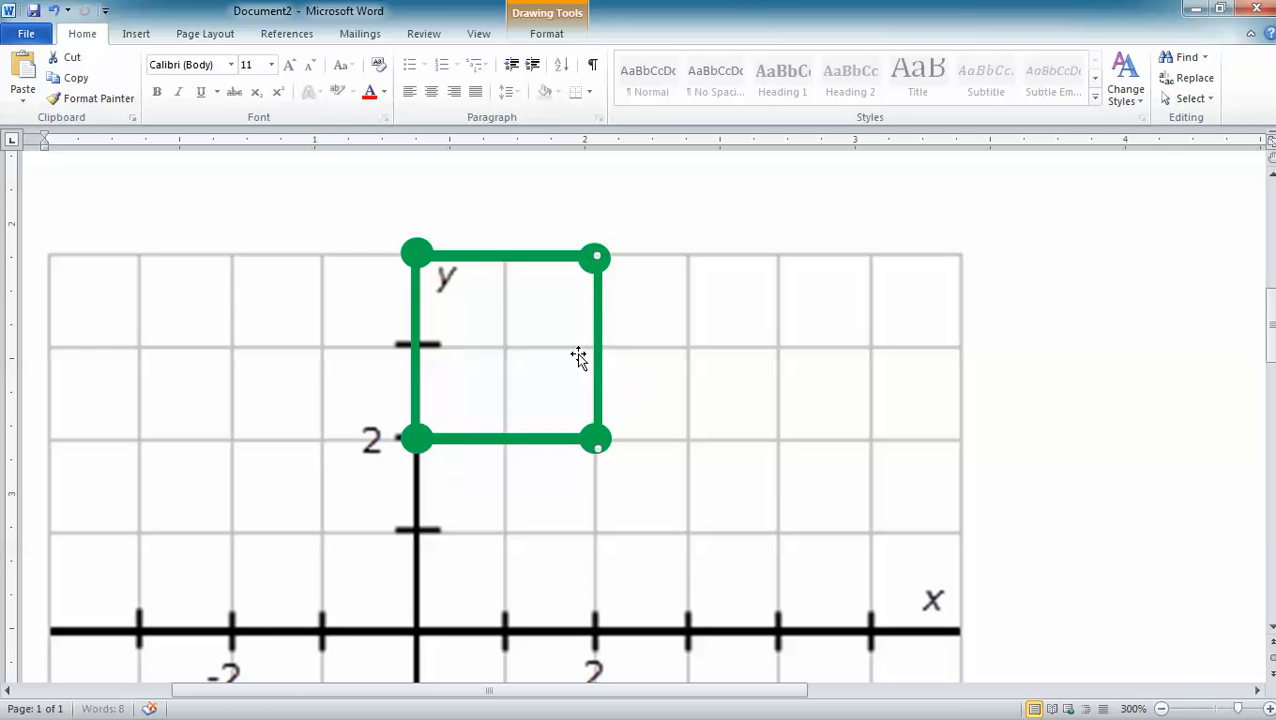
click(612, 207)
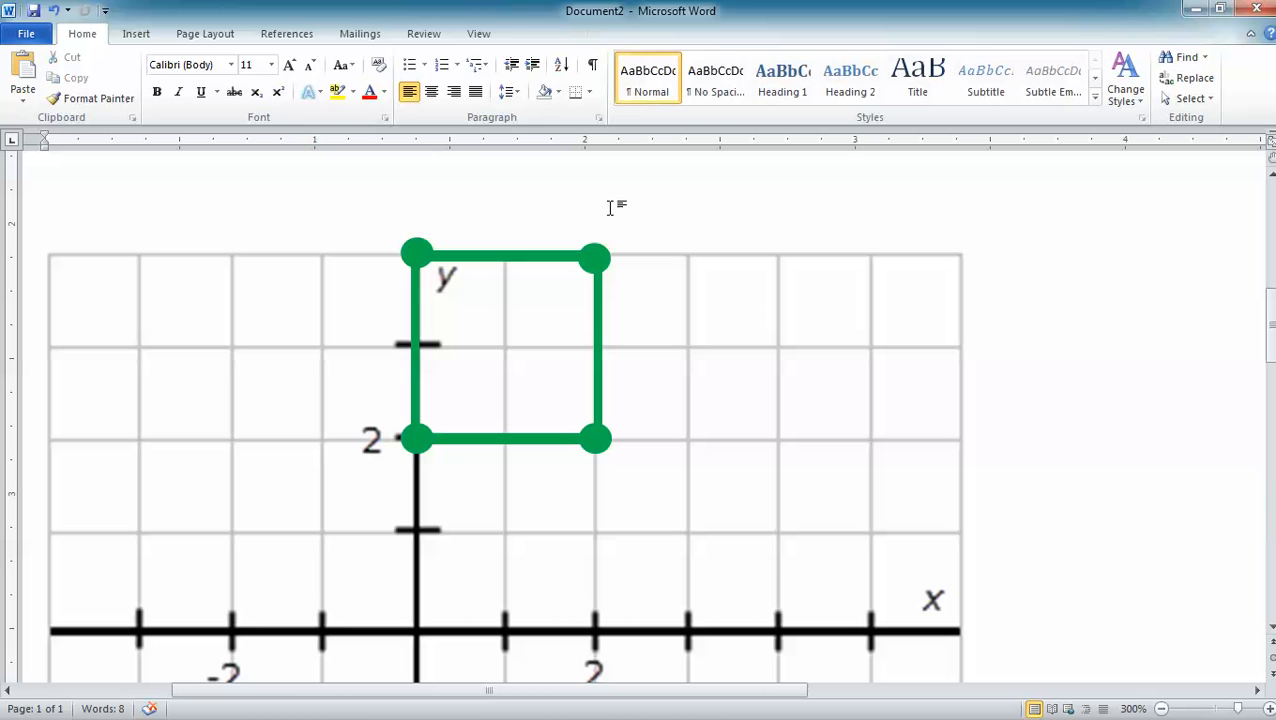
- Reposition the green dot at (2, 4) so it sits exactly on the corner where the green lines meet
click(478, 35)
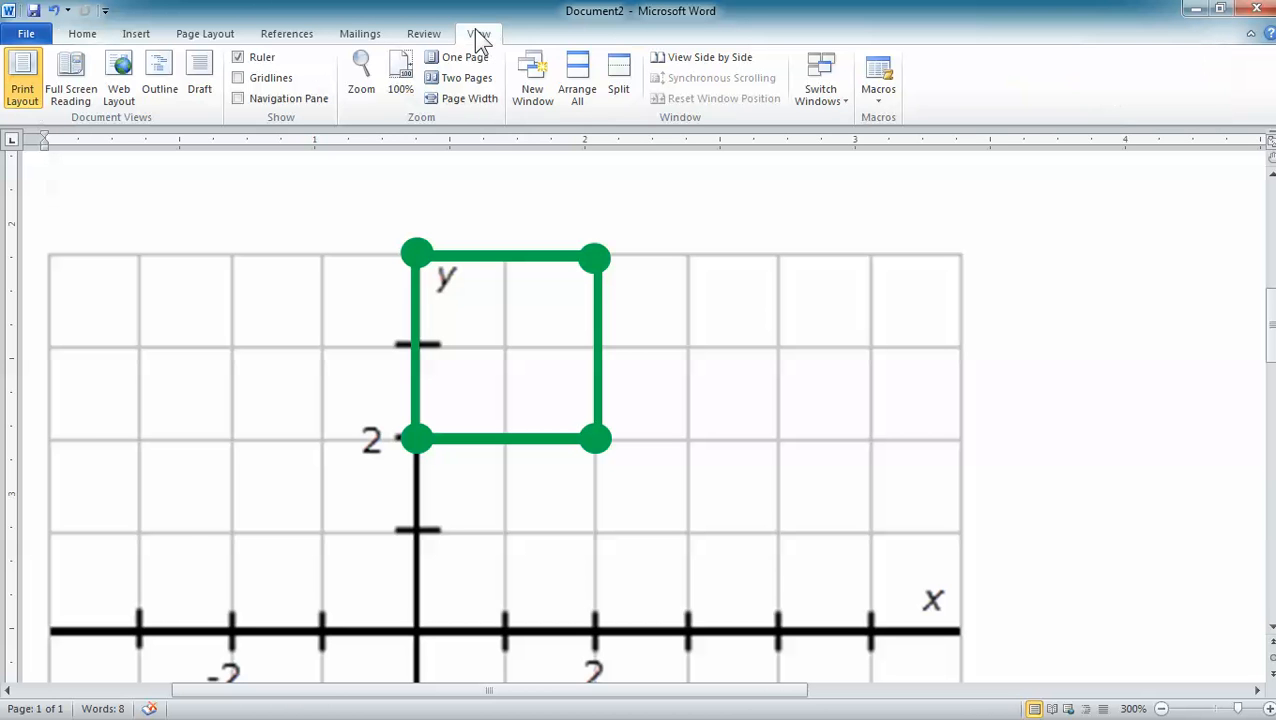
click(469, 98)
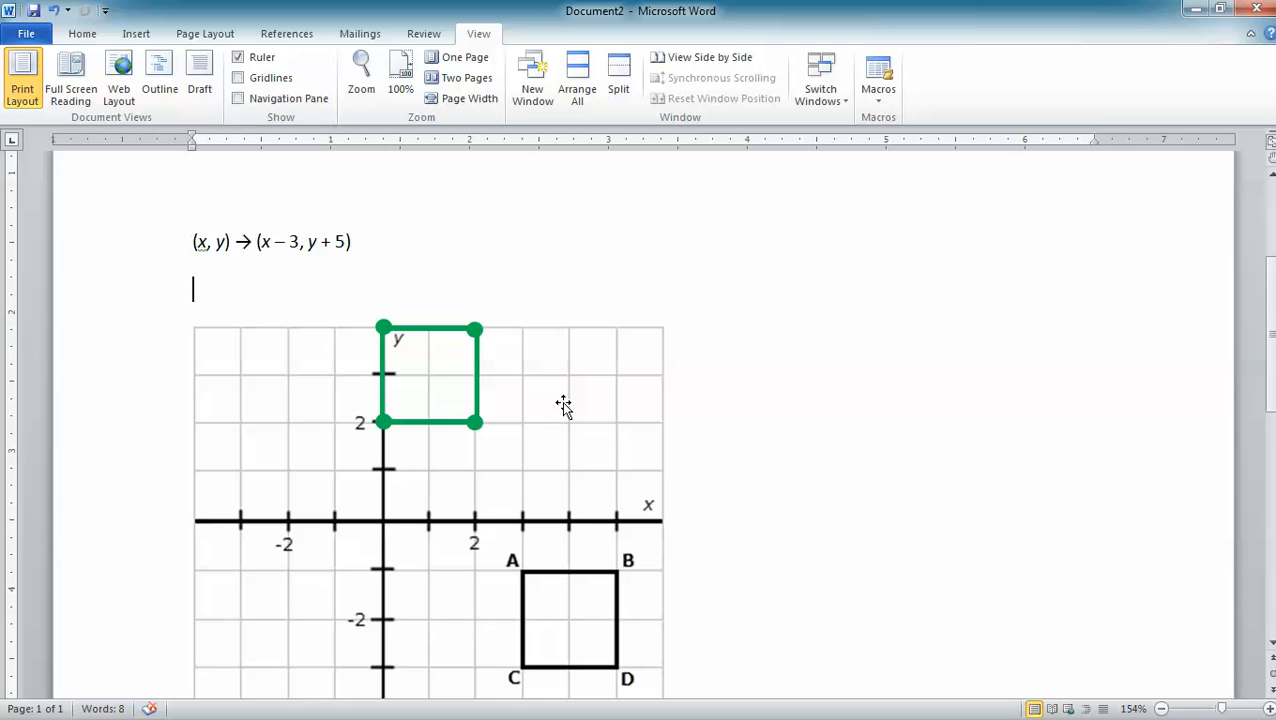
scroll(564, 405, down, 2)
scroll(564, 405, up, 1)
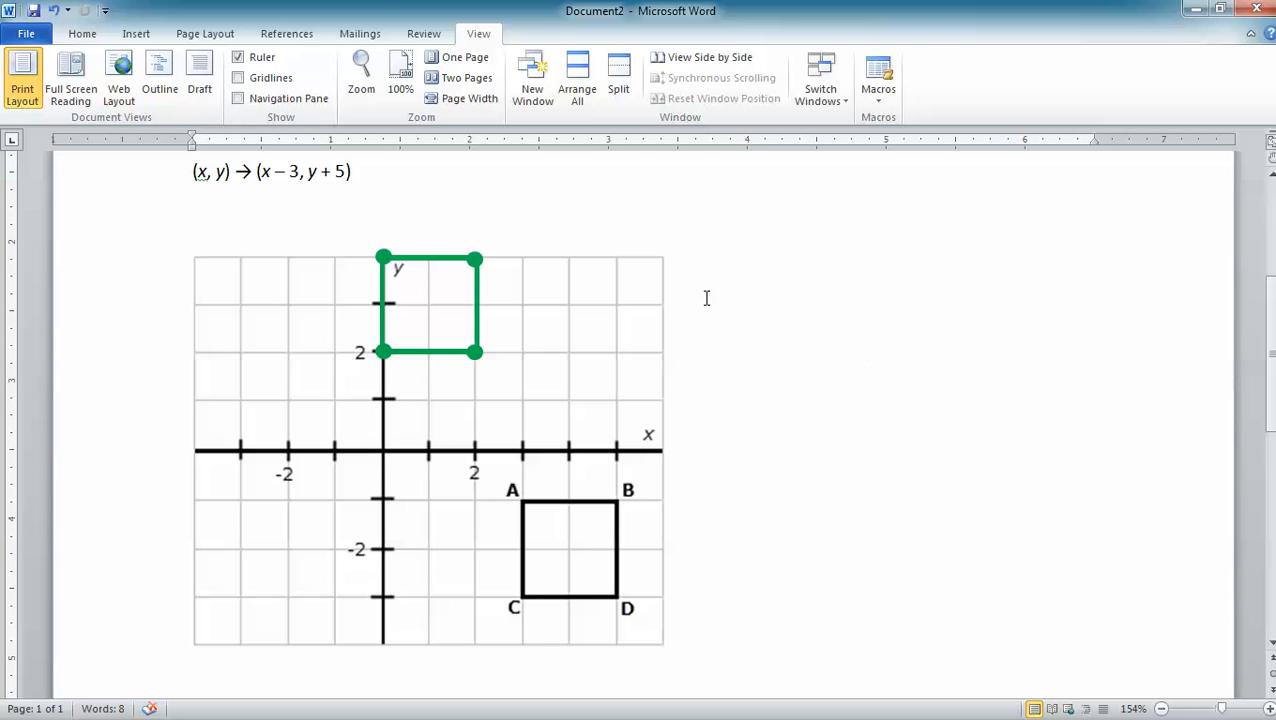
click(477, 259)
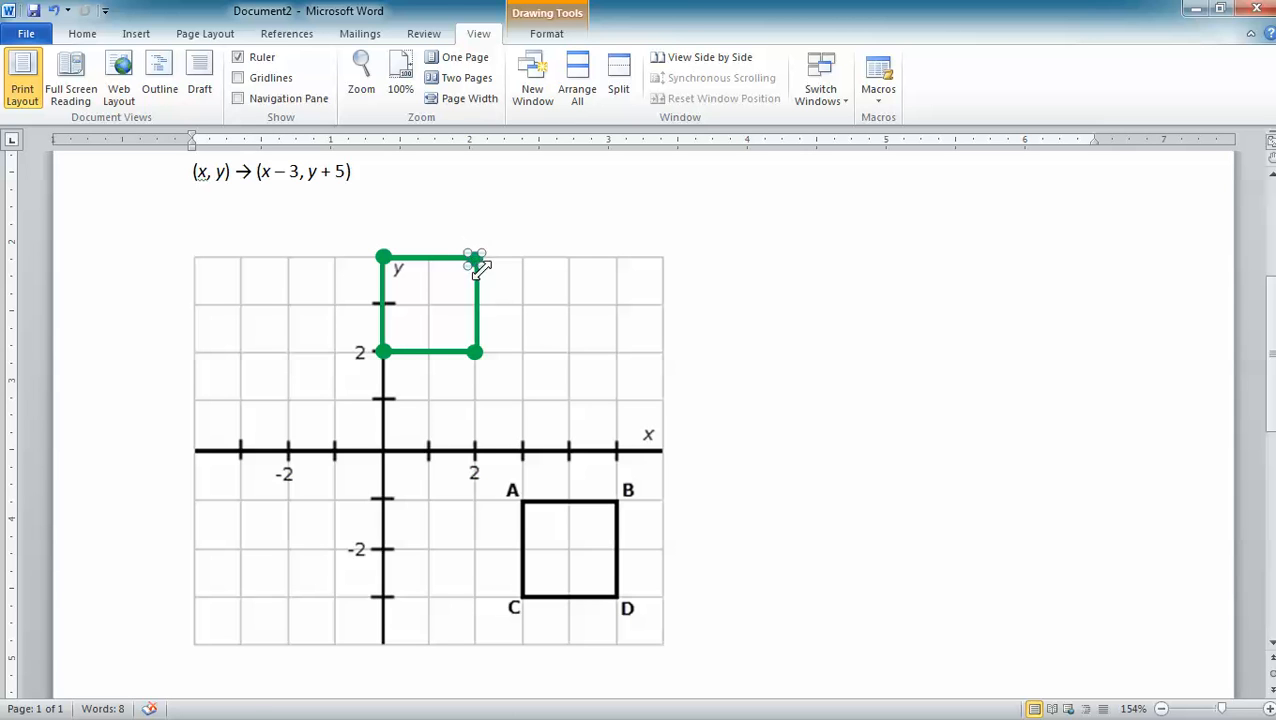
drag(478, 263, 567, 260)
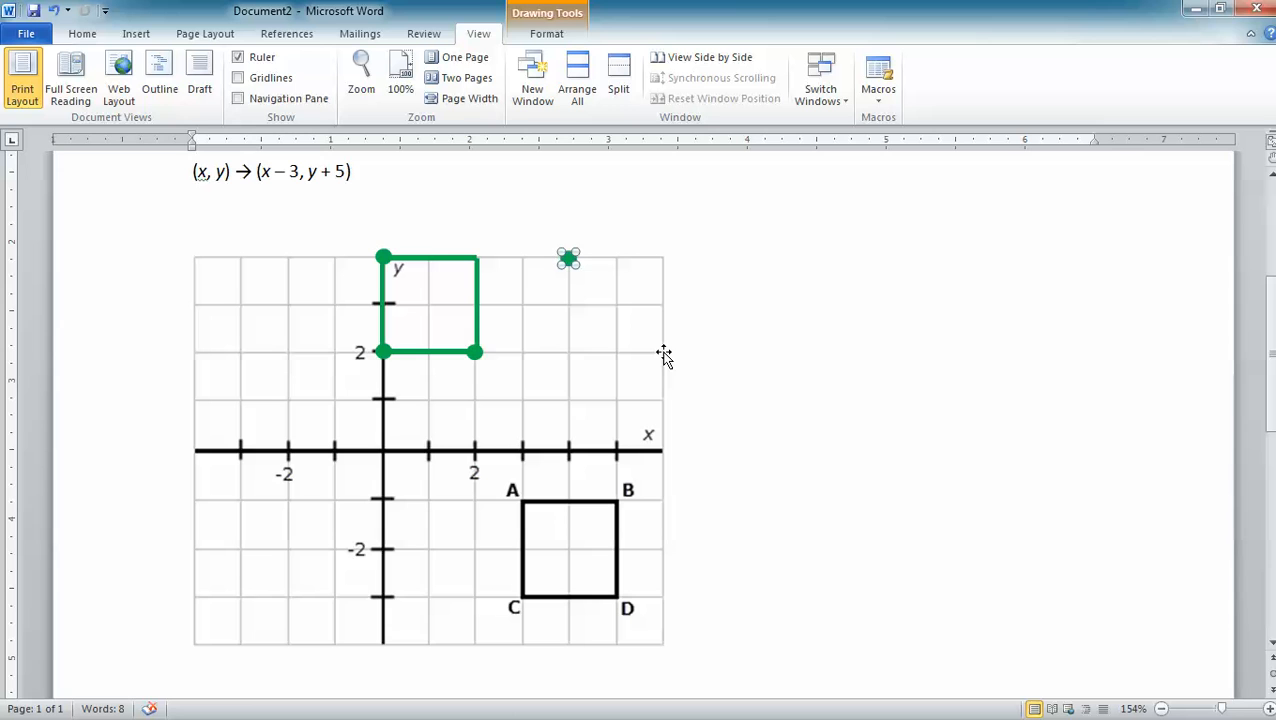
drag(567, 259, 479, 259)
click(806, 322)
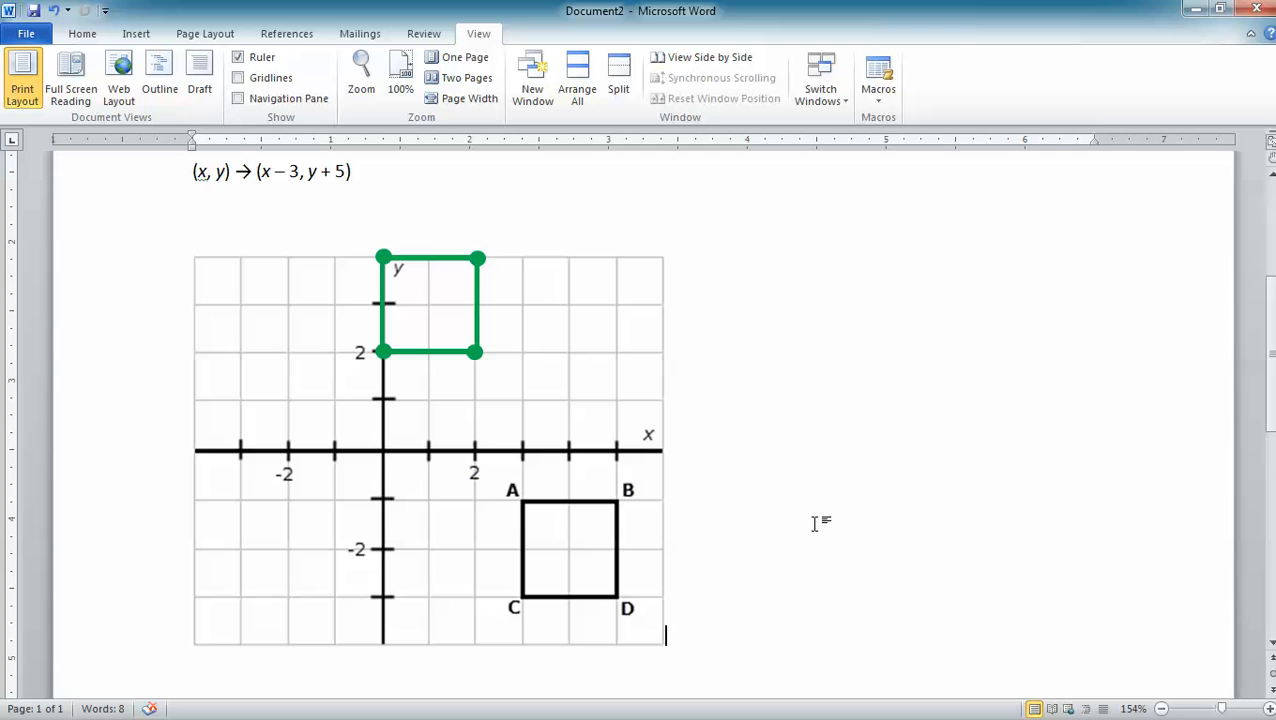